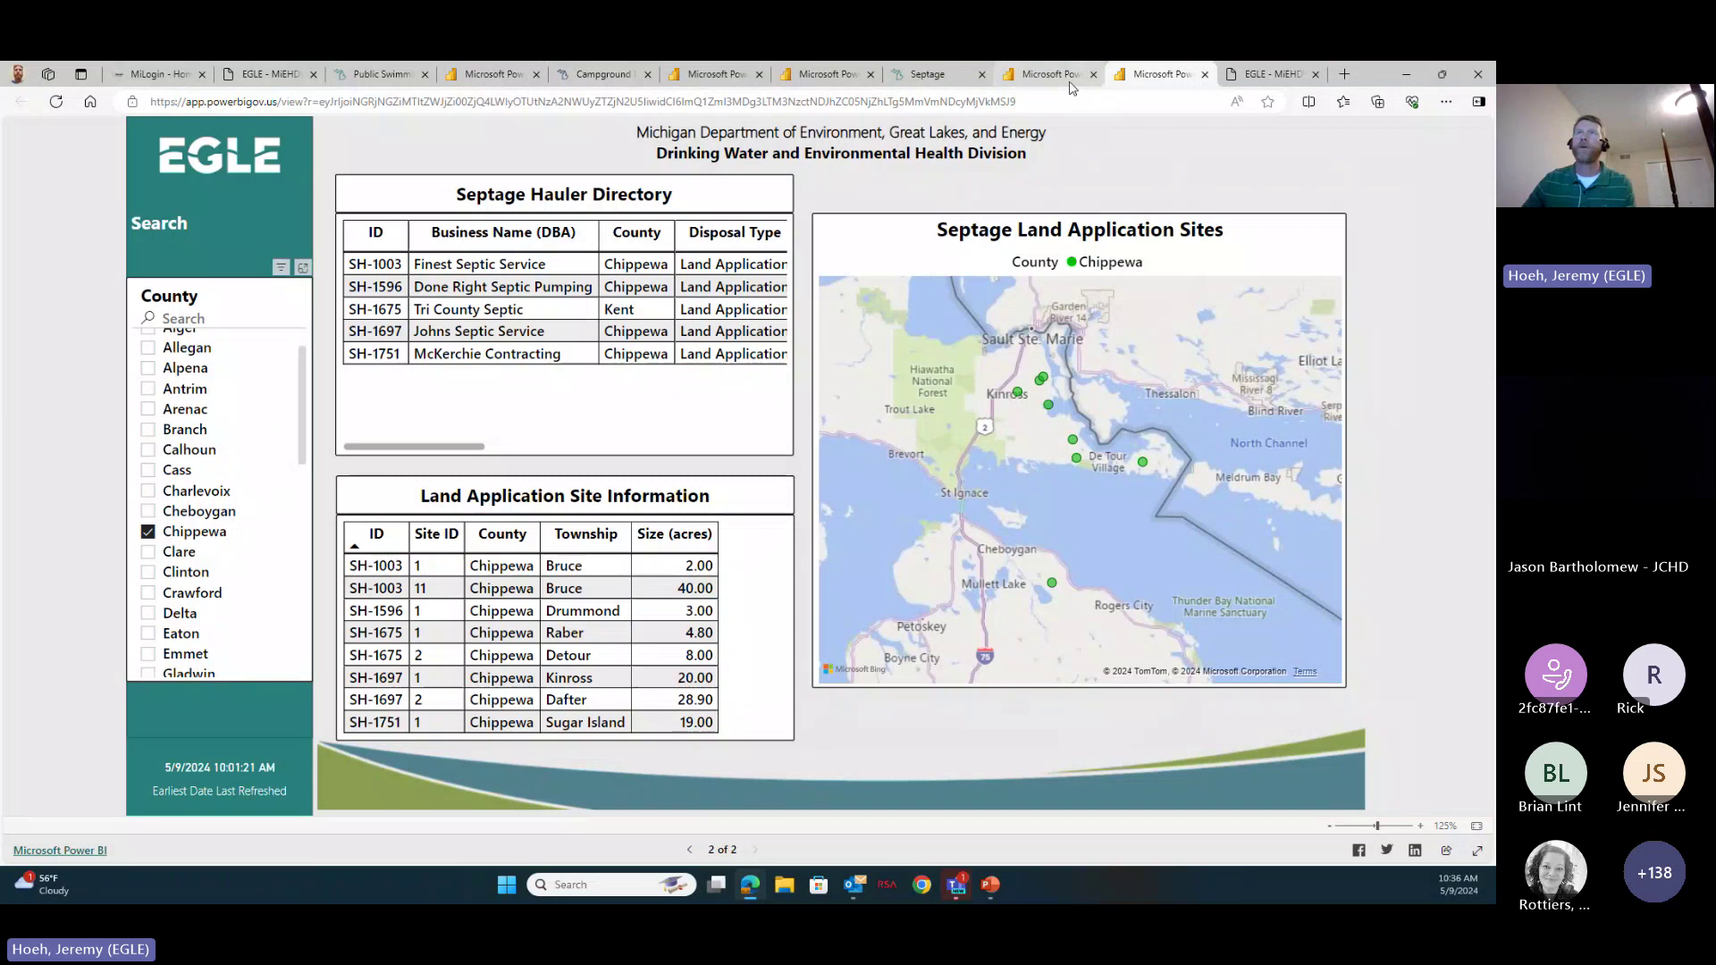
# Filter the Septage Receiving Facility Directory to Barry County and expand the facility table to view its fees and service areas.
pyautogui.moveTo(1071, 86)
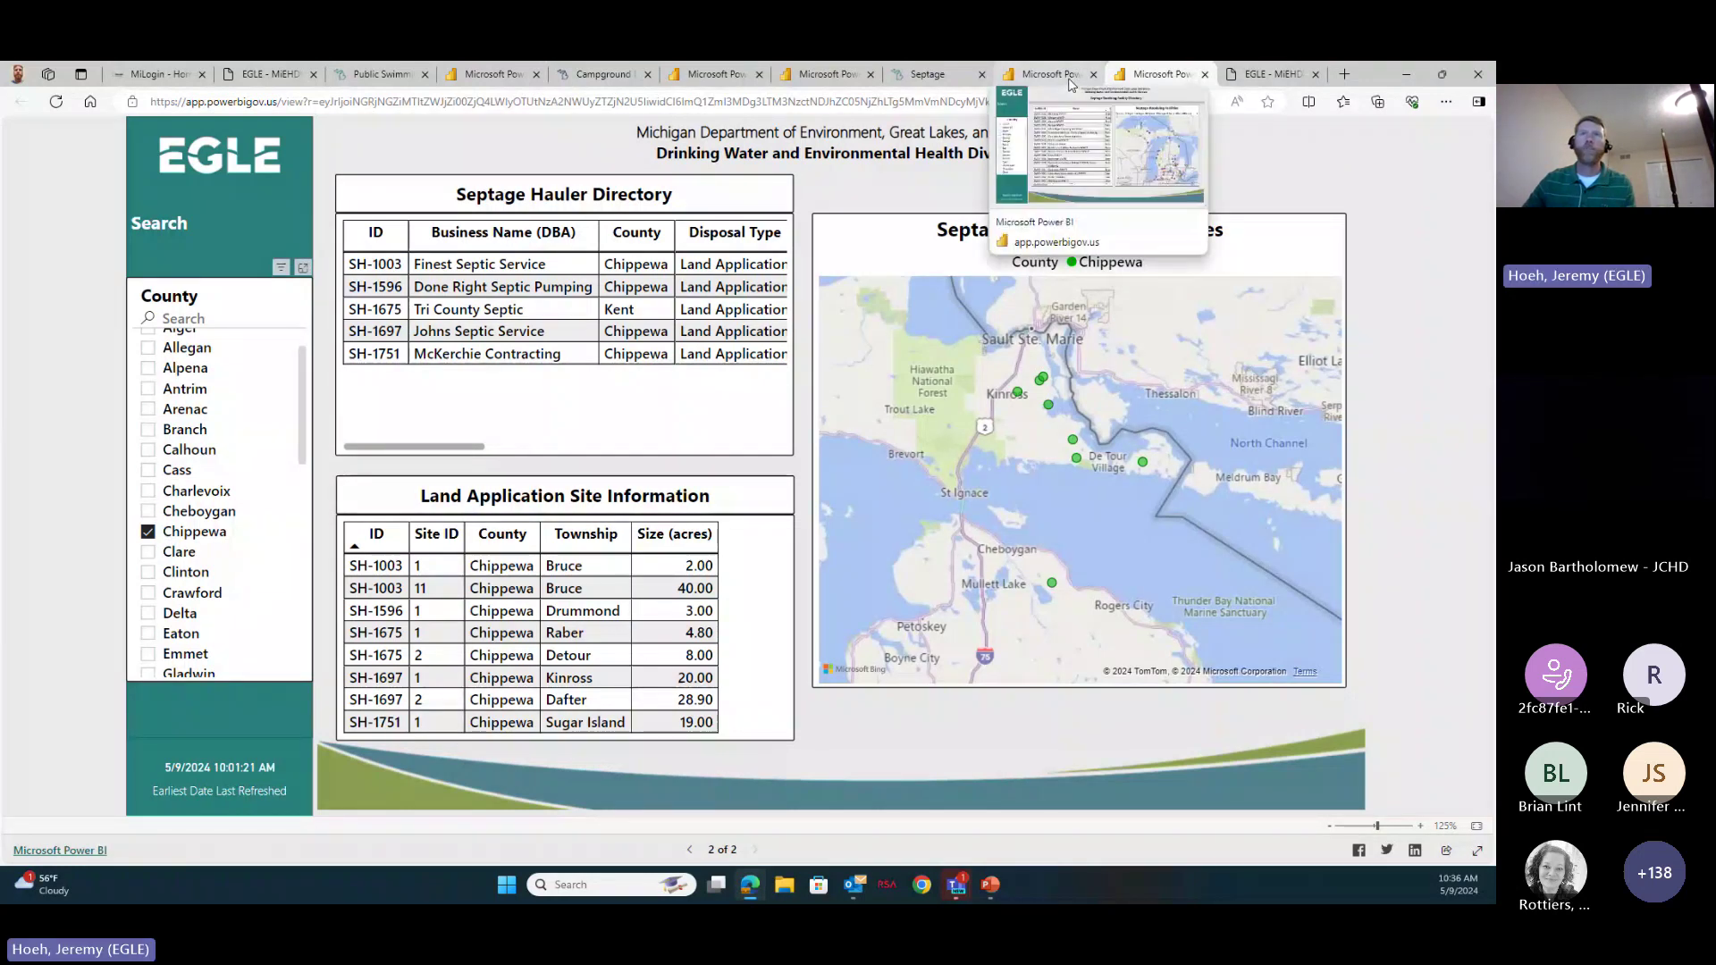
pyautogui.click(1071, 81)
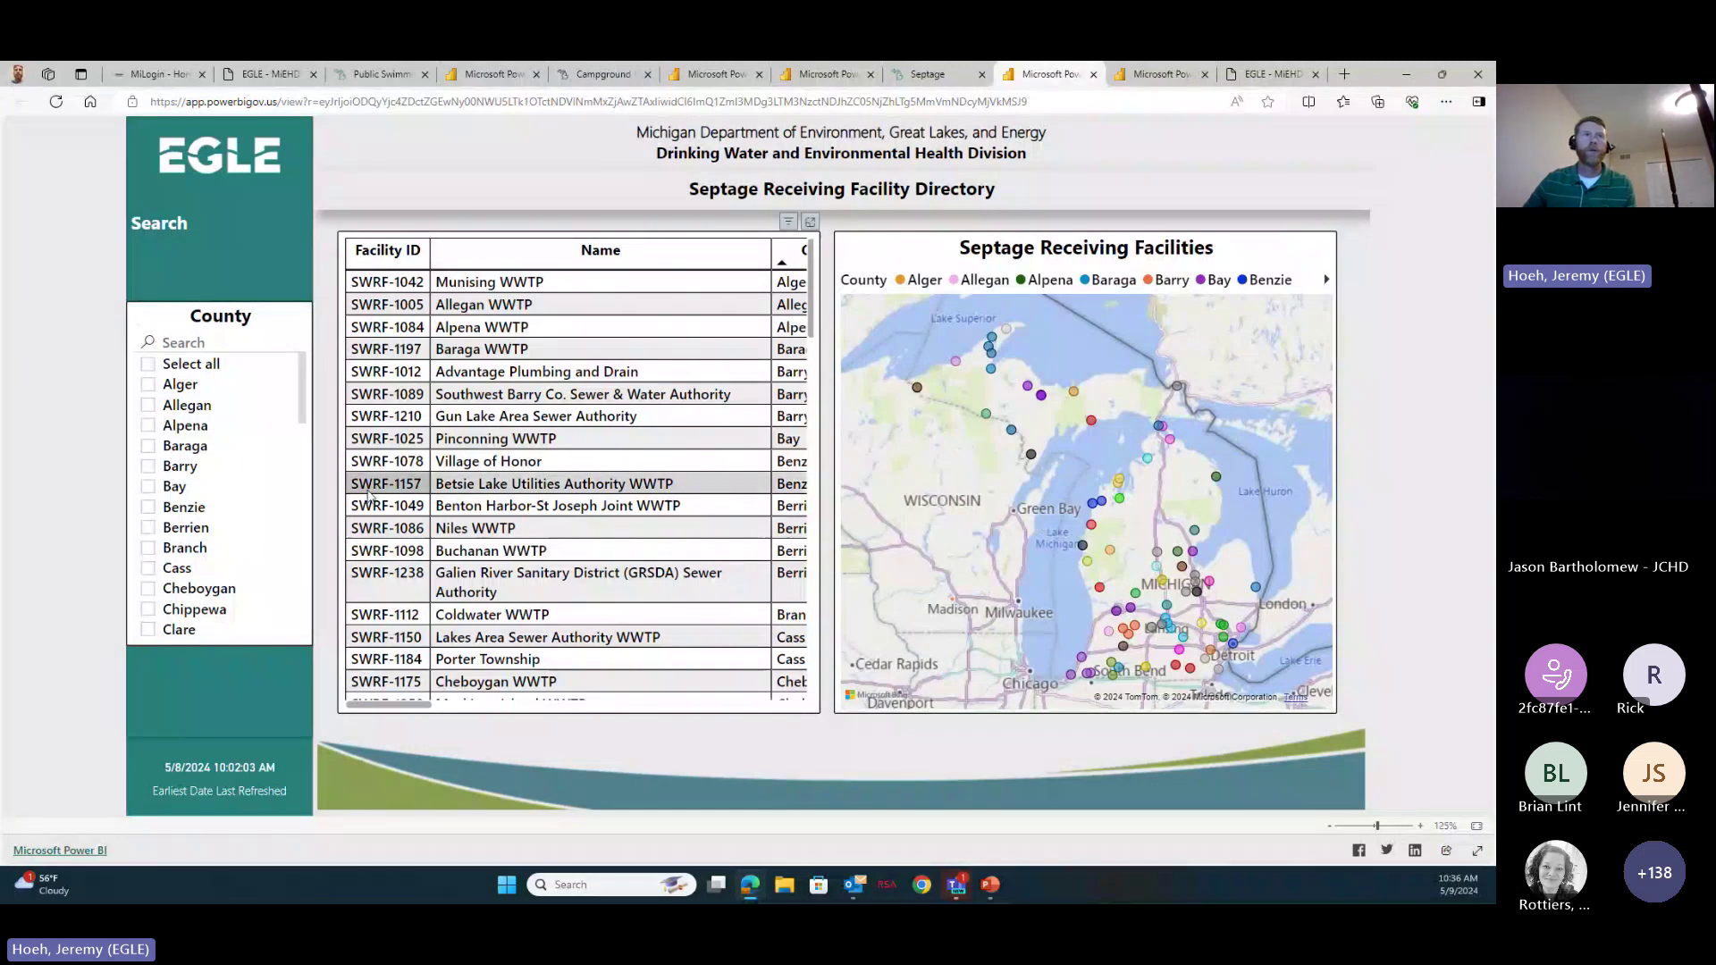
pyautogui.click(149, 468)
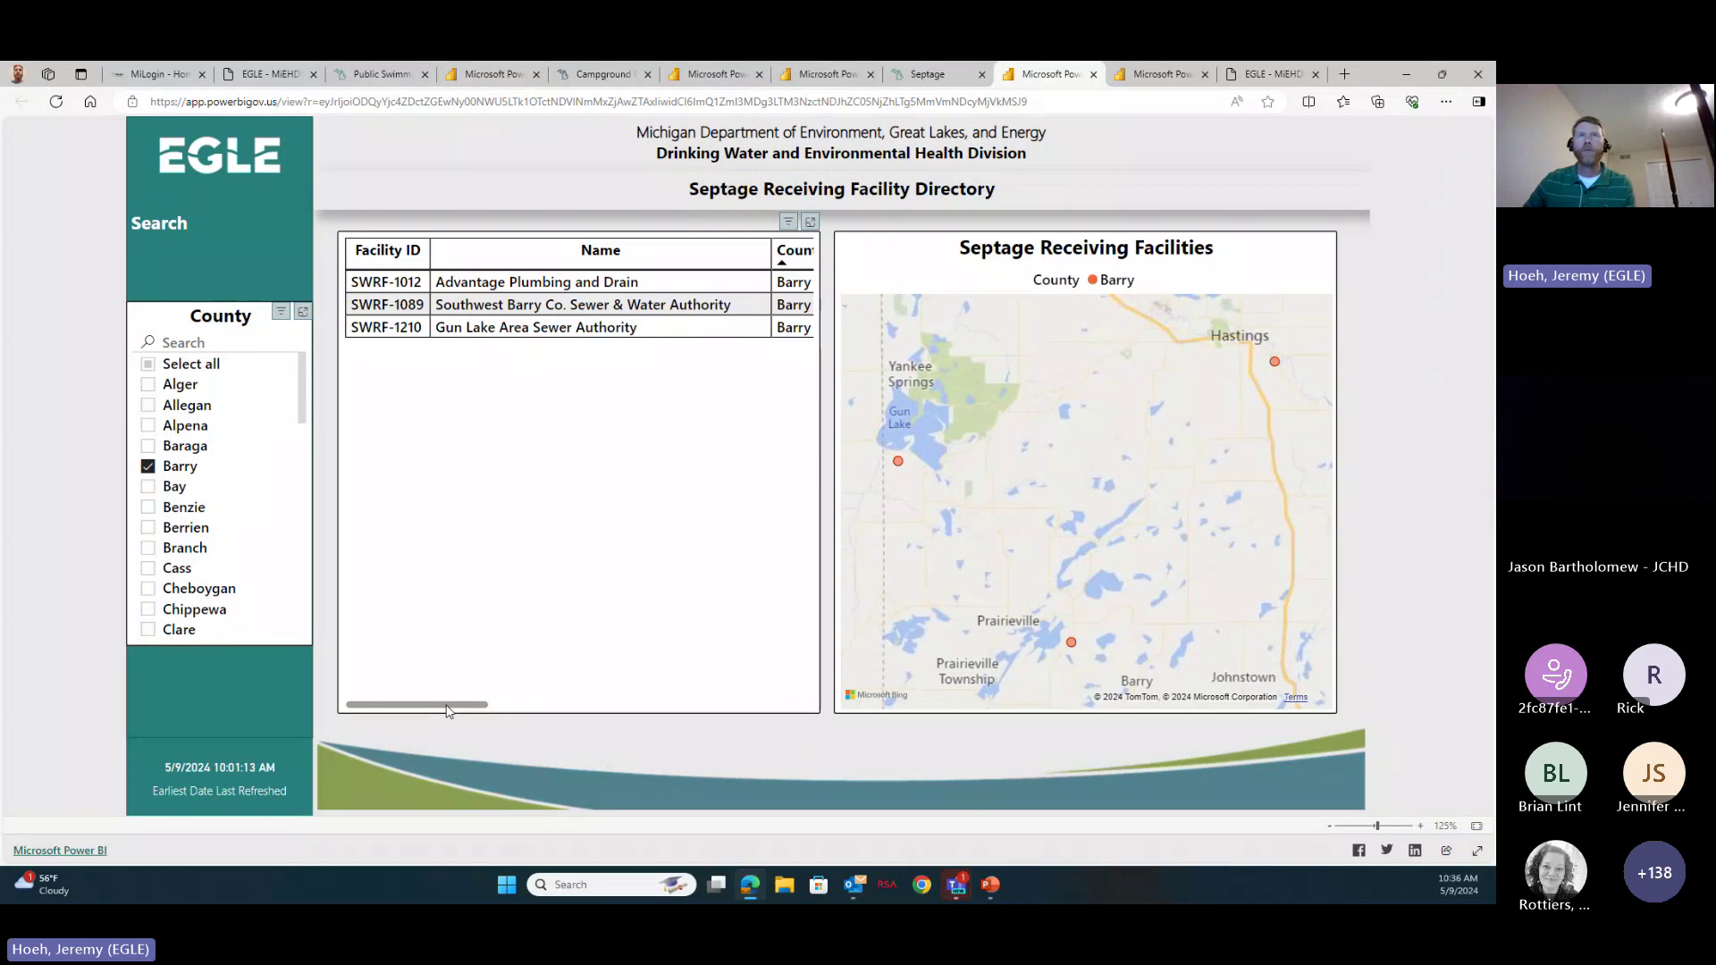
pyautogui.moveTo(447, 711); pyautogui.dragTo(809, 235)
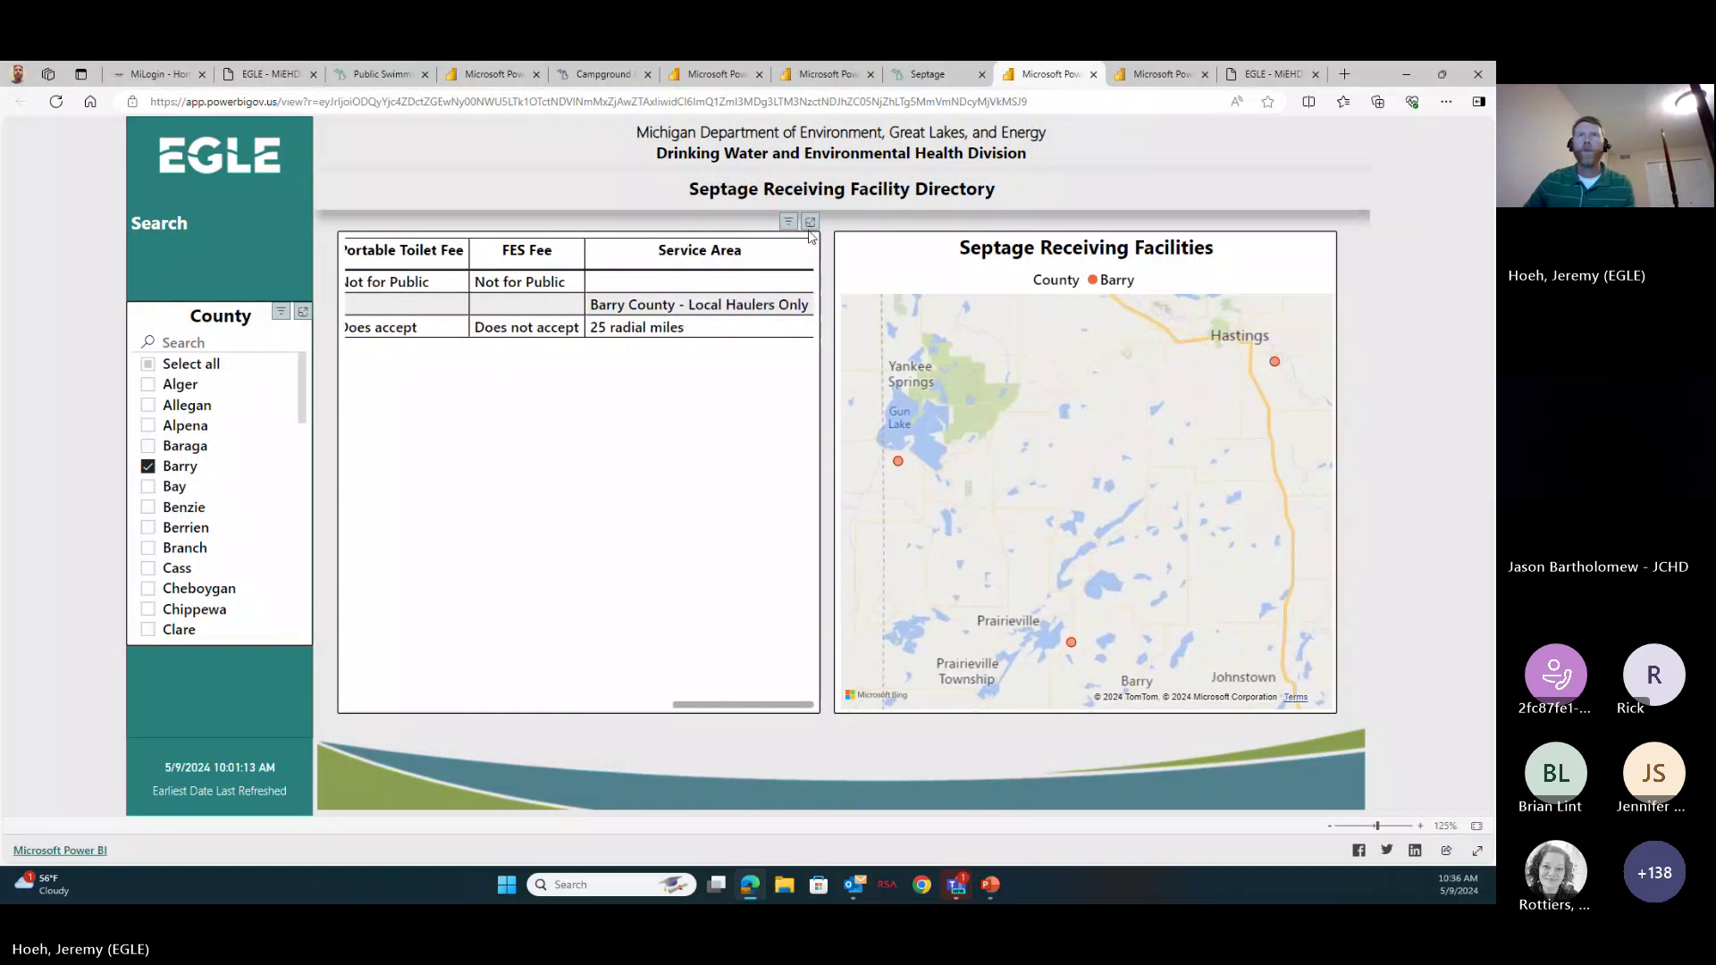
pyautogui.click(809, 223)
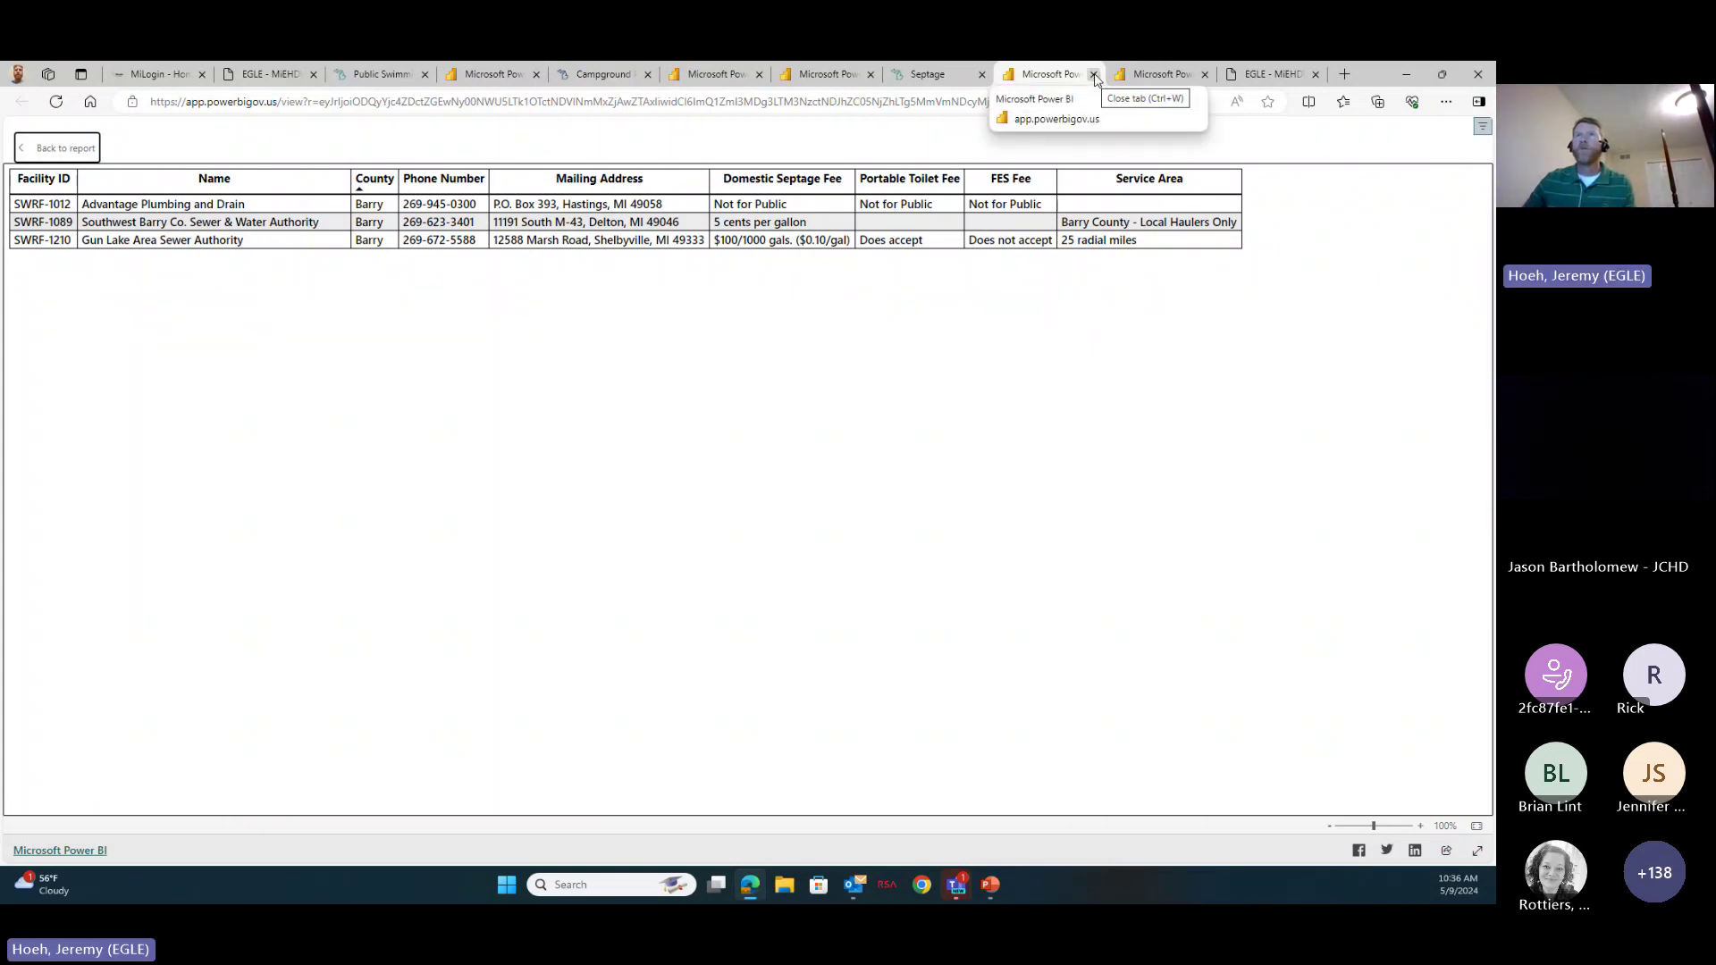
# Close the septage receiving facility and septage hauler reports and view the Create Activity form in the MiEHDWIS customer portal.
pyautogui.click(1094, 76)
pyautogui.click(1094, 76)
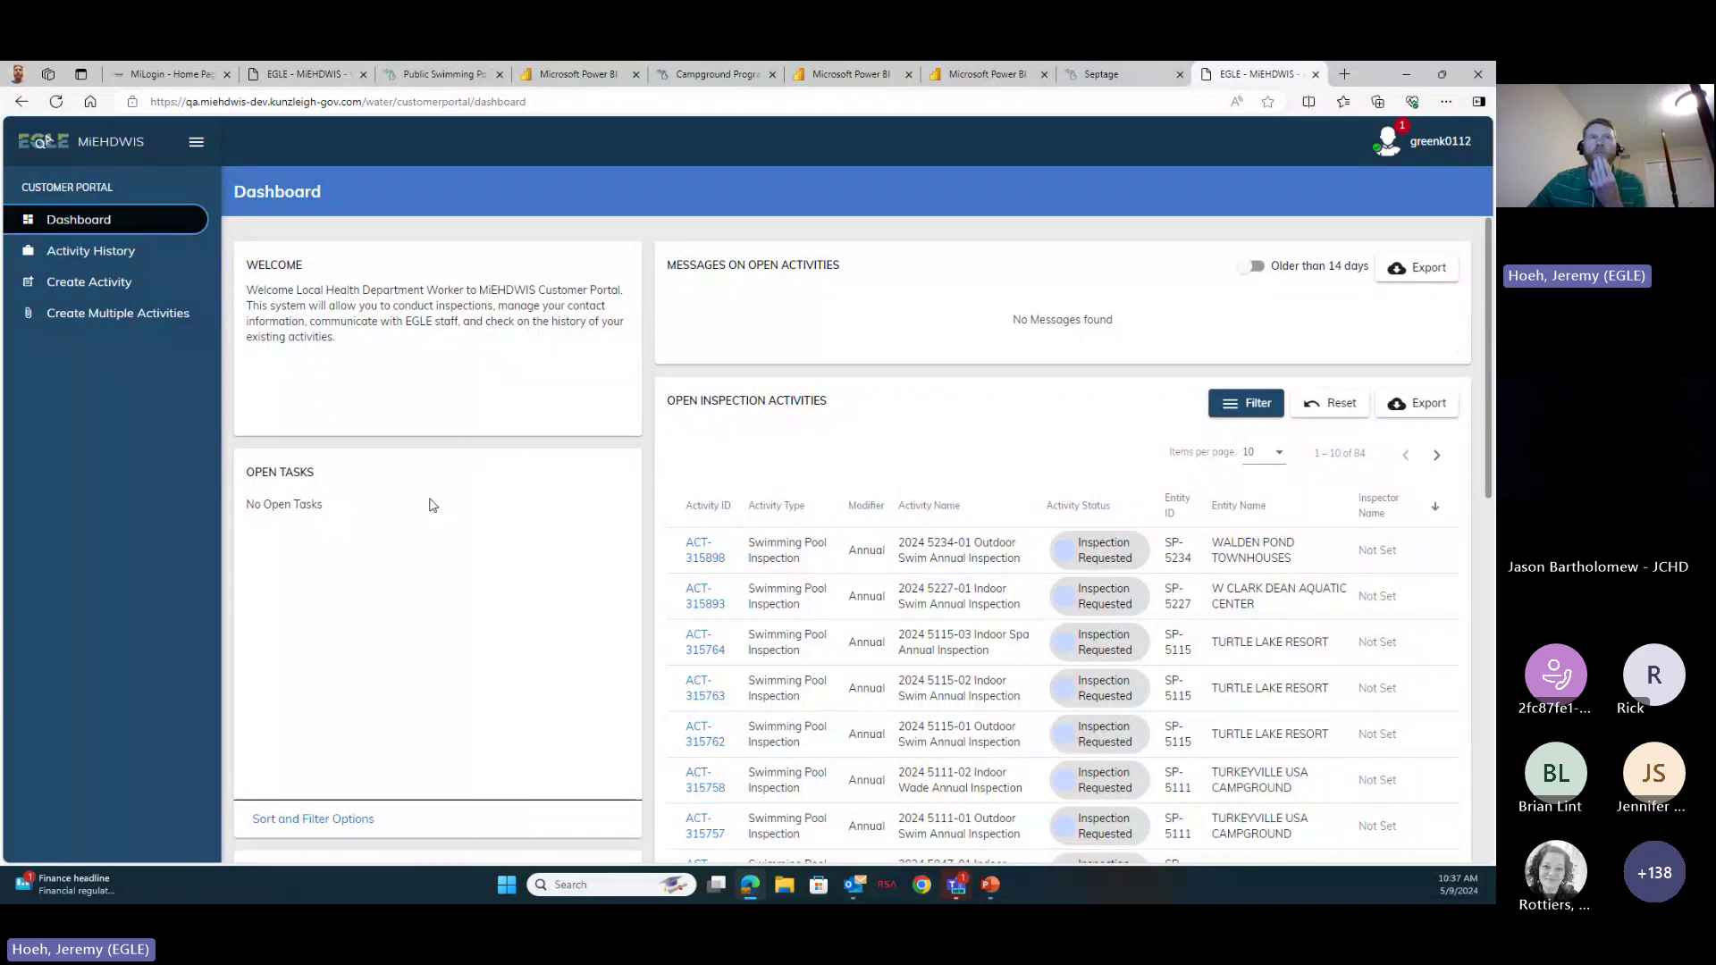
pyautogui.click(95, 293)
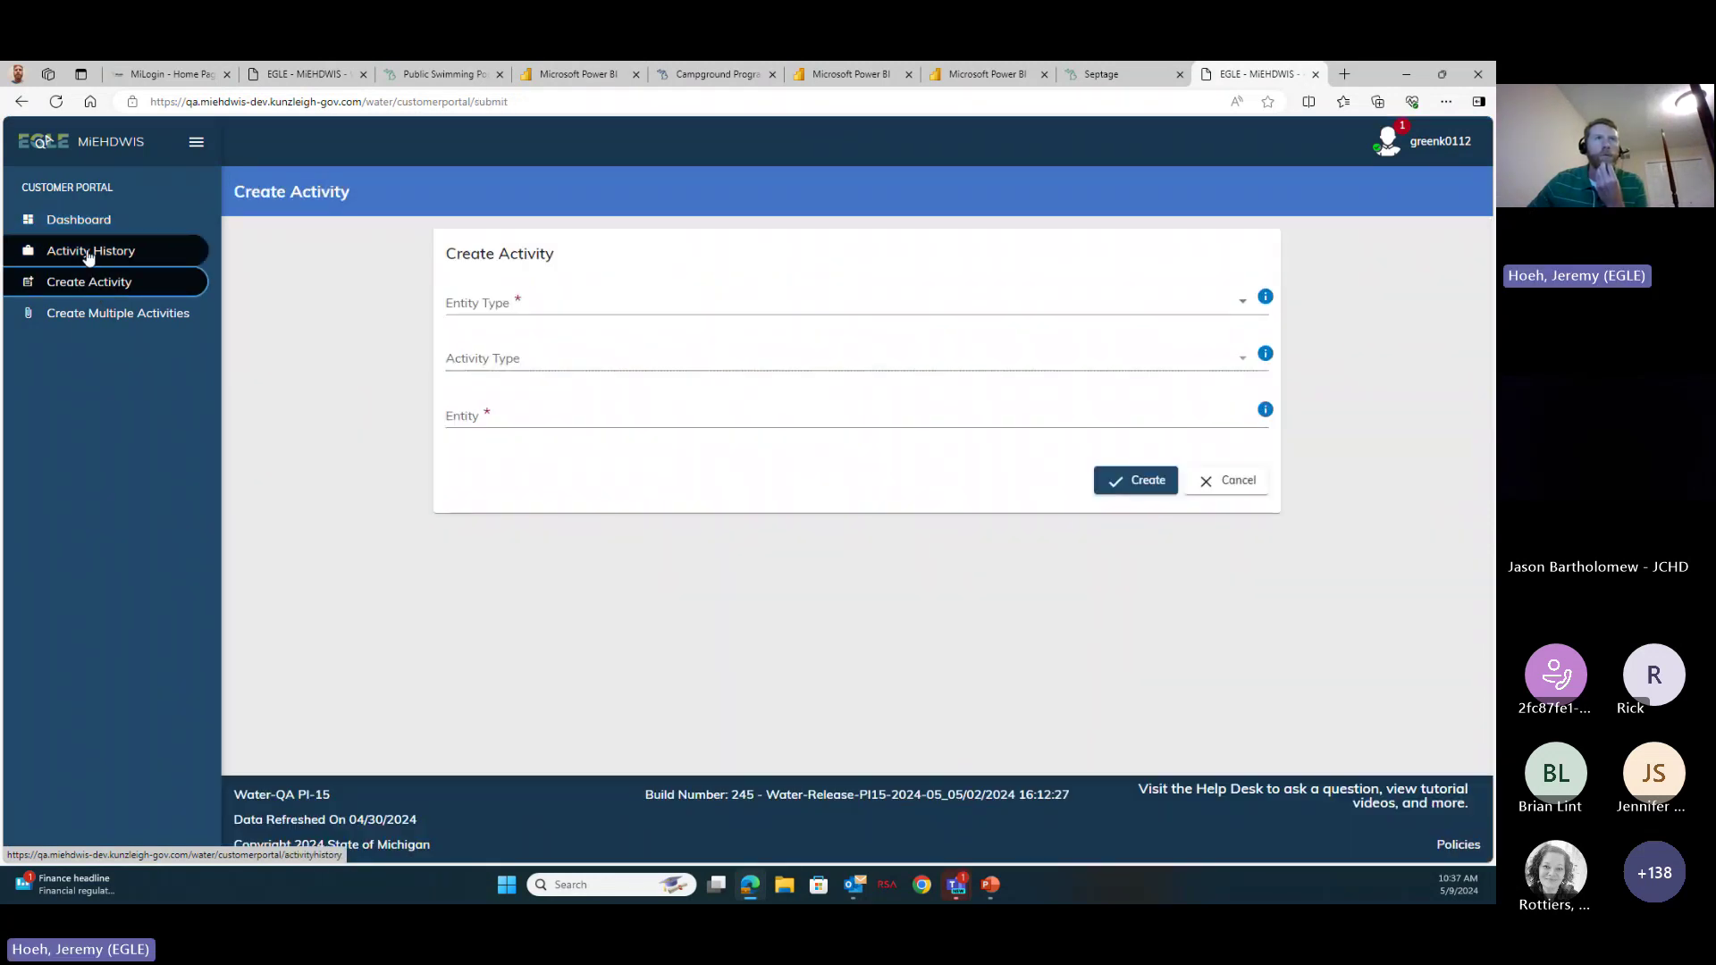
# Limit the Activity History to activities created by the signed-in account and return to the Dashboard.
pyautogui.click(89, 254)
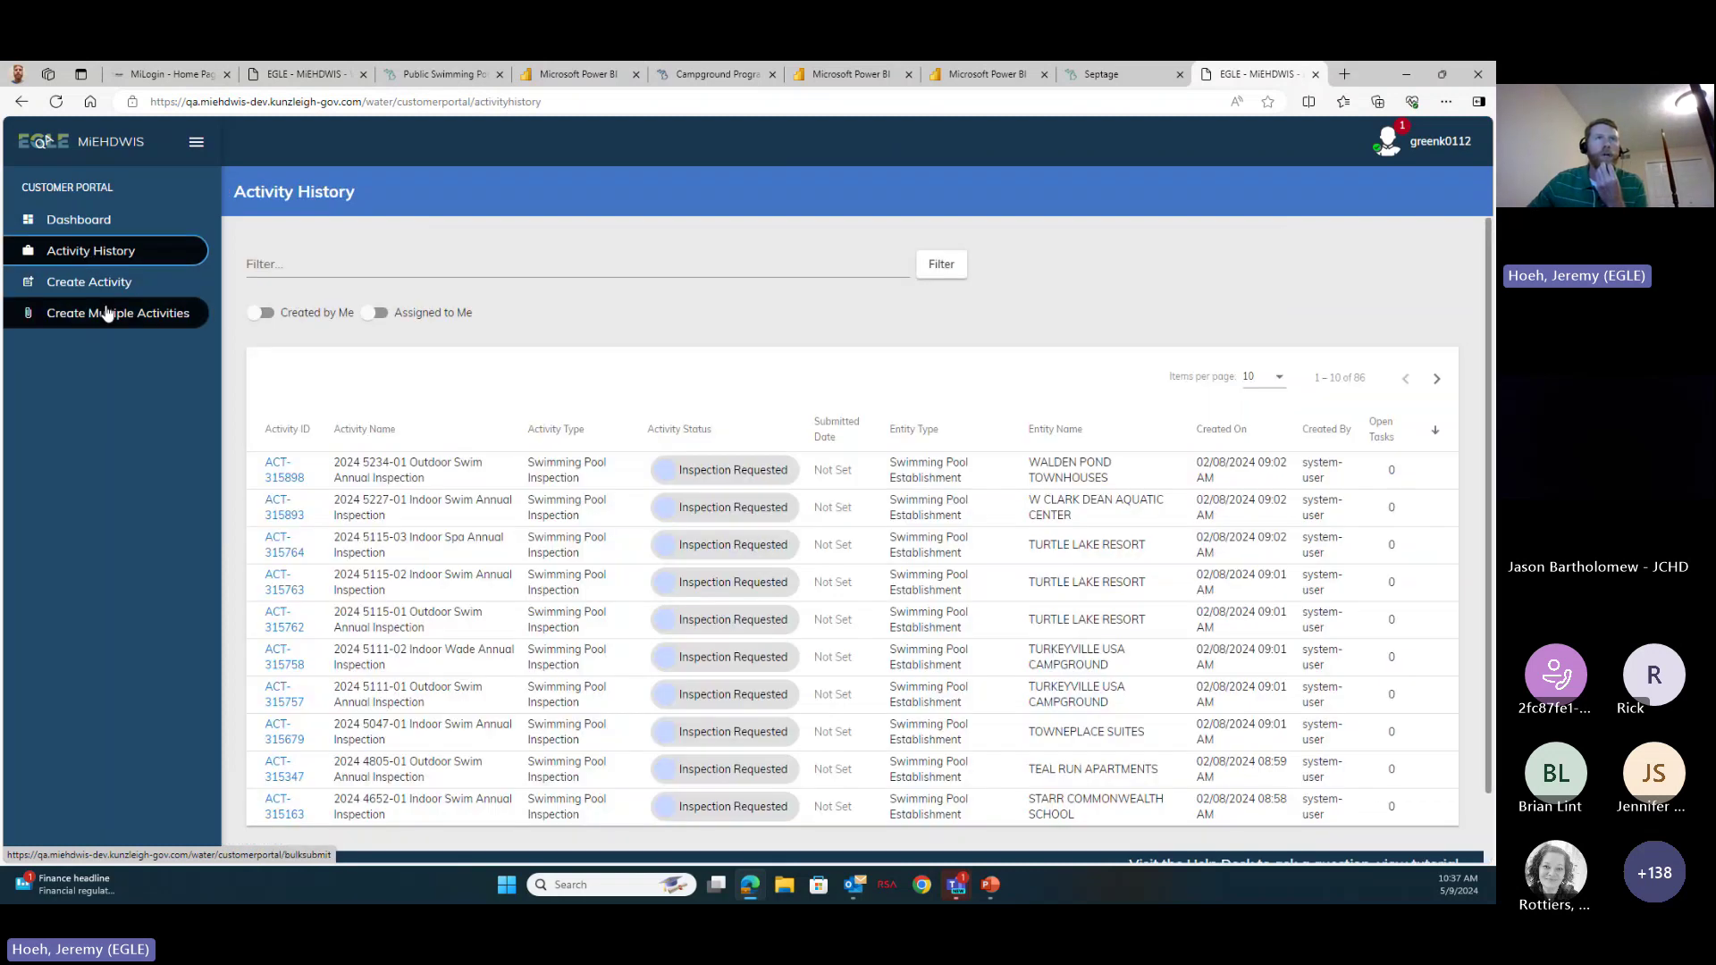
pyautogui.click(260, 313)
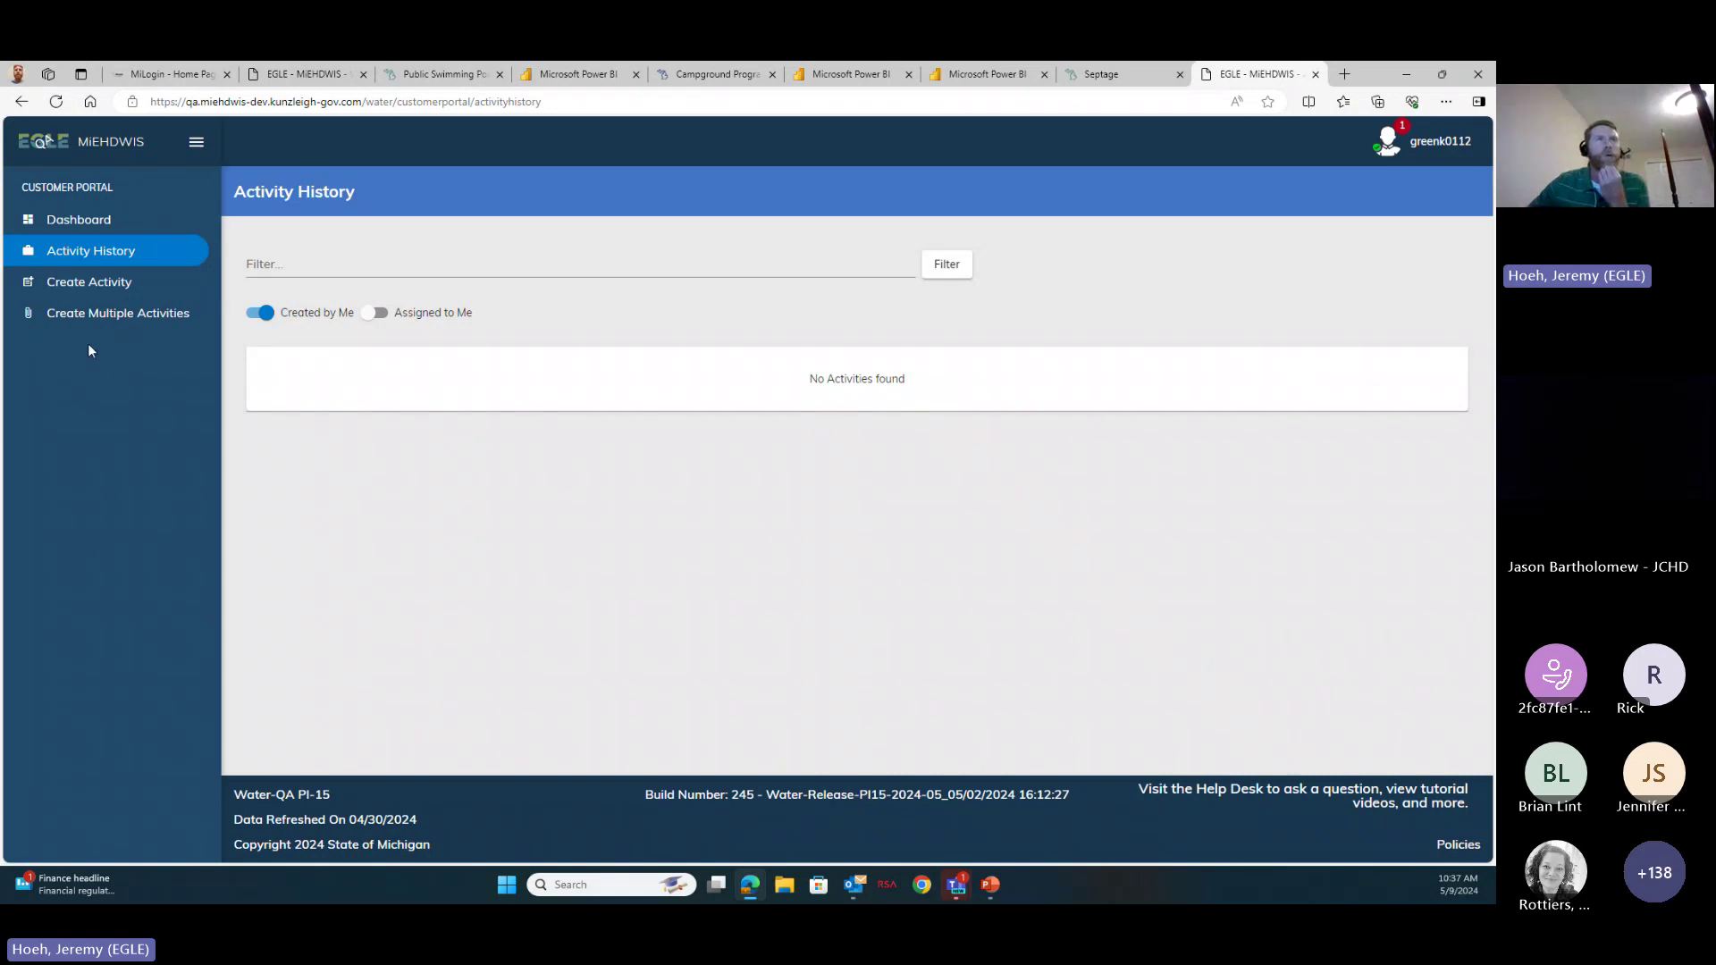
pyautogui.click(83, 224)
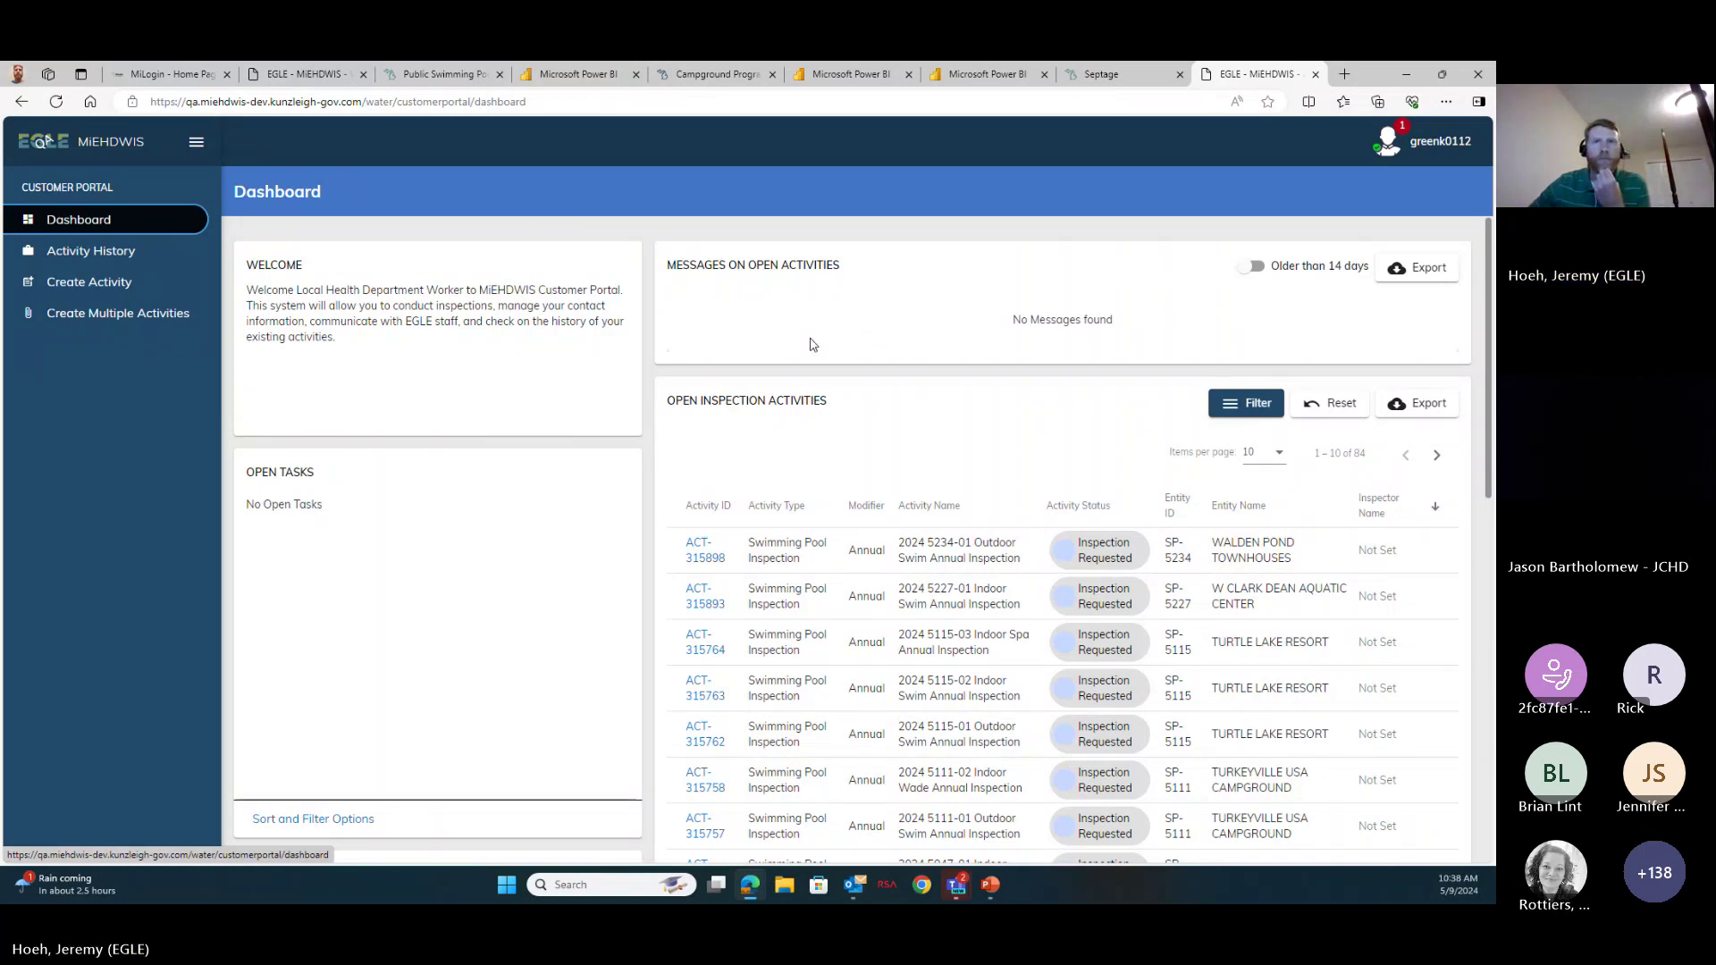
# Filter the open inspection activities by the activity type Septage Hauler - SH Site Inspection.
pyautogui.scroll(-1, 938, 351)
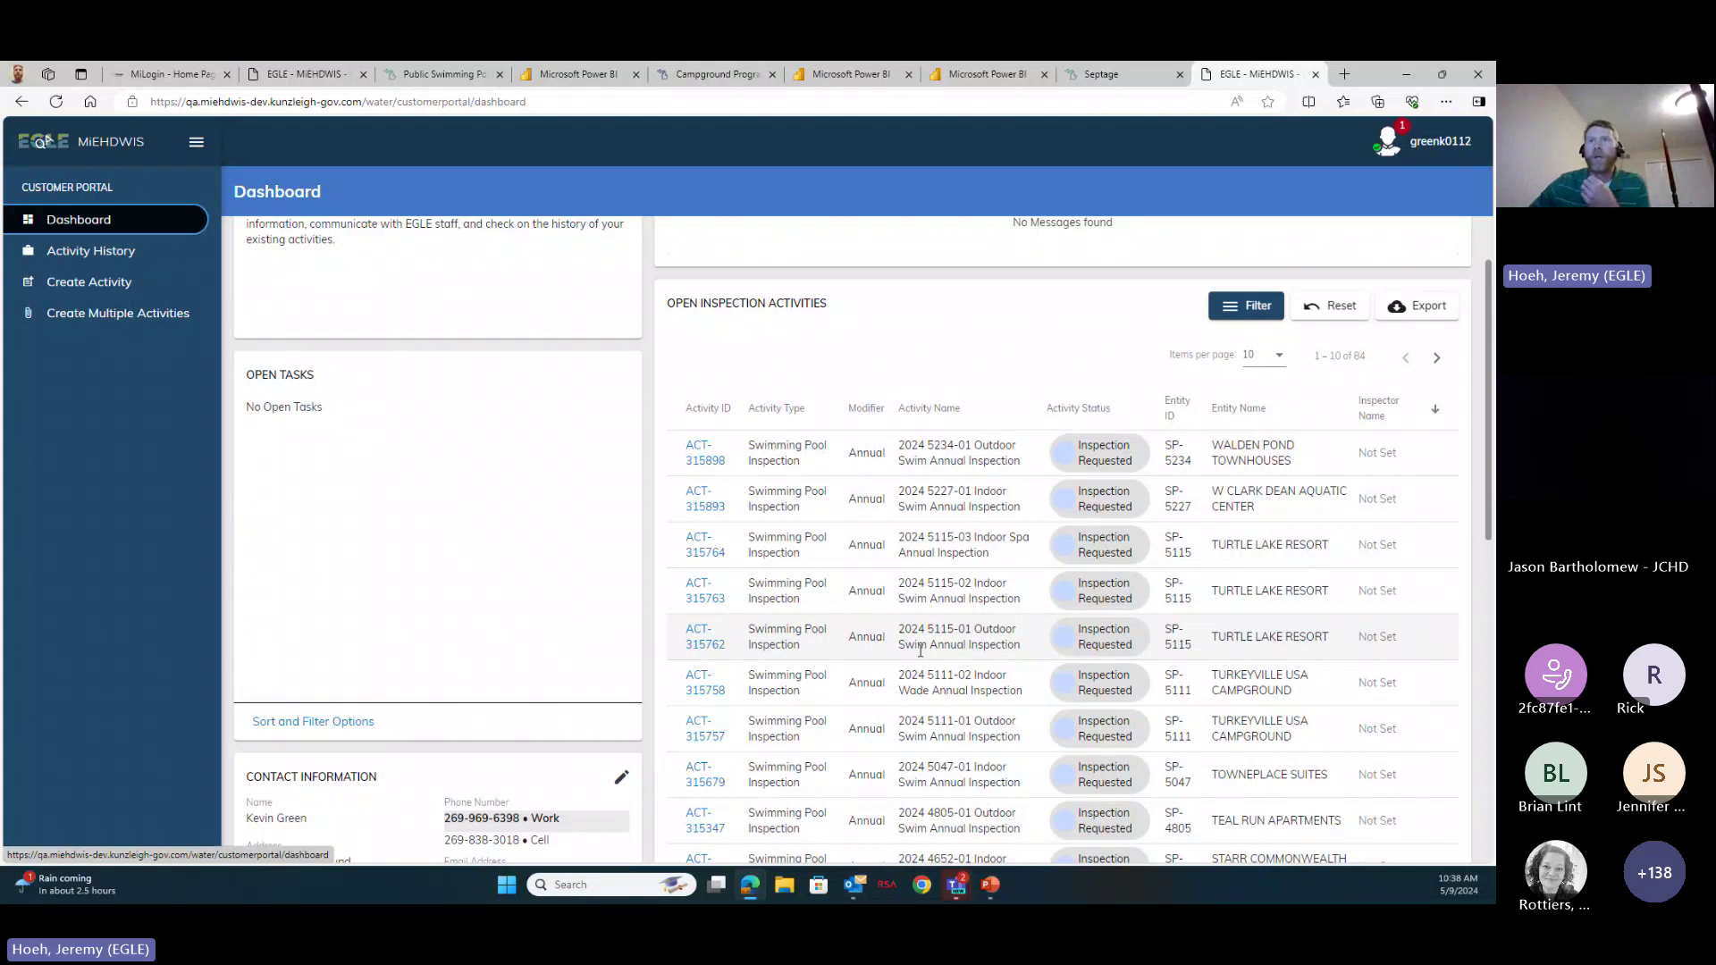
pyautogui.scroll(-1, 924, 650)
pyautogui.scroll(1, 924, 650)
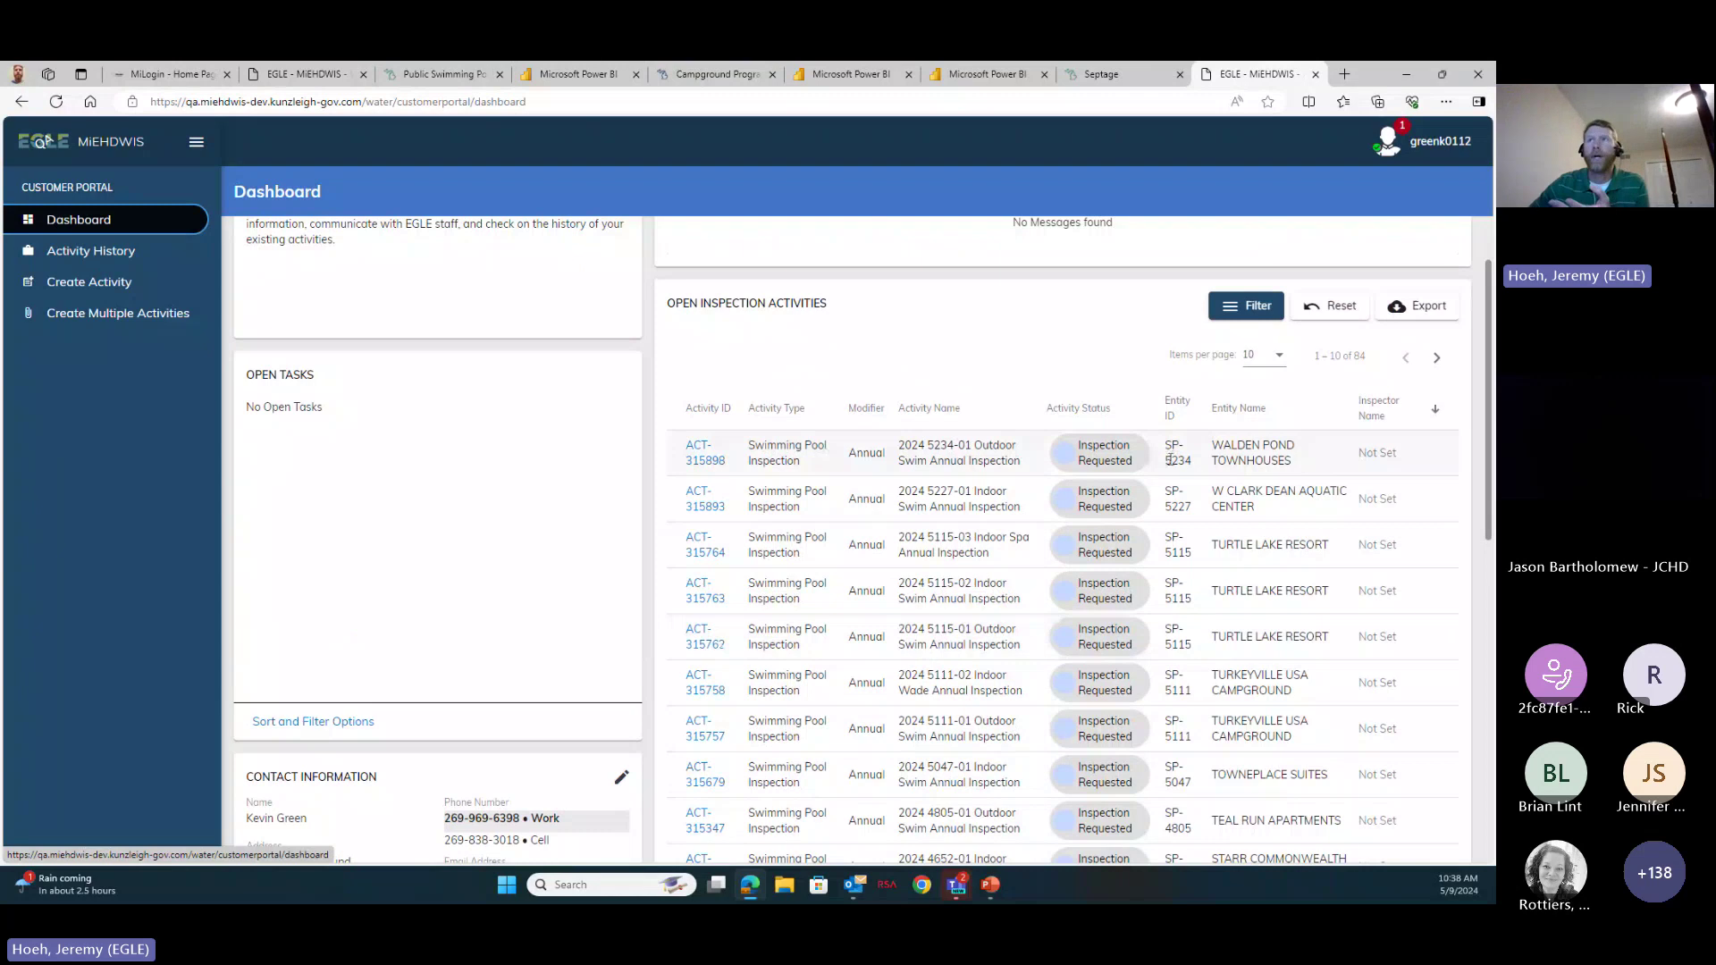
pyautogui.click(1257, 308)
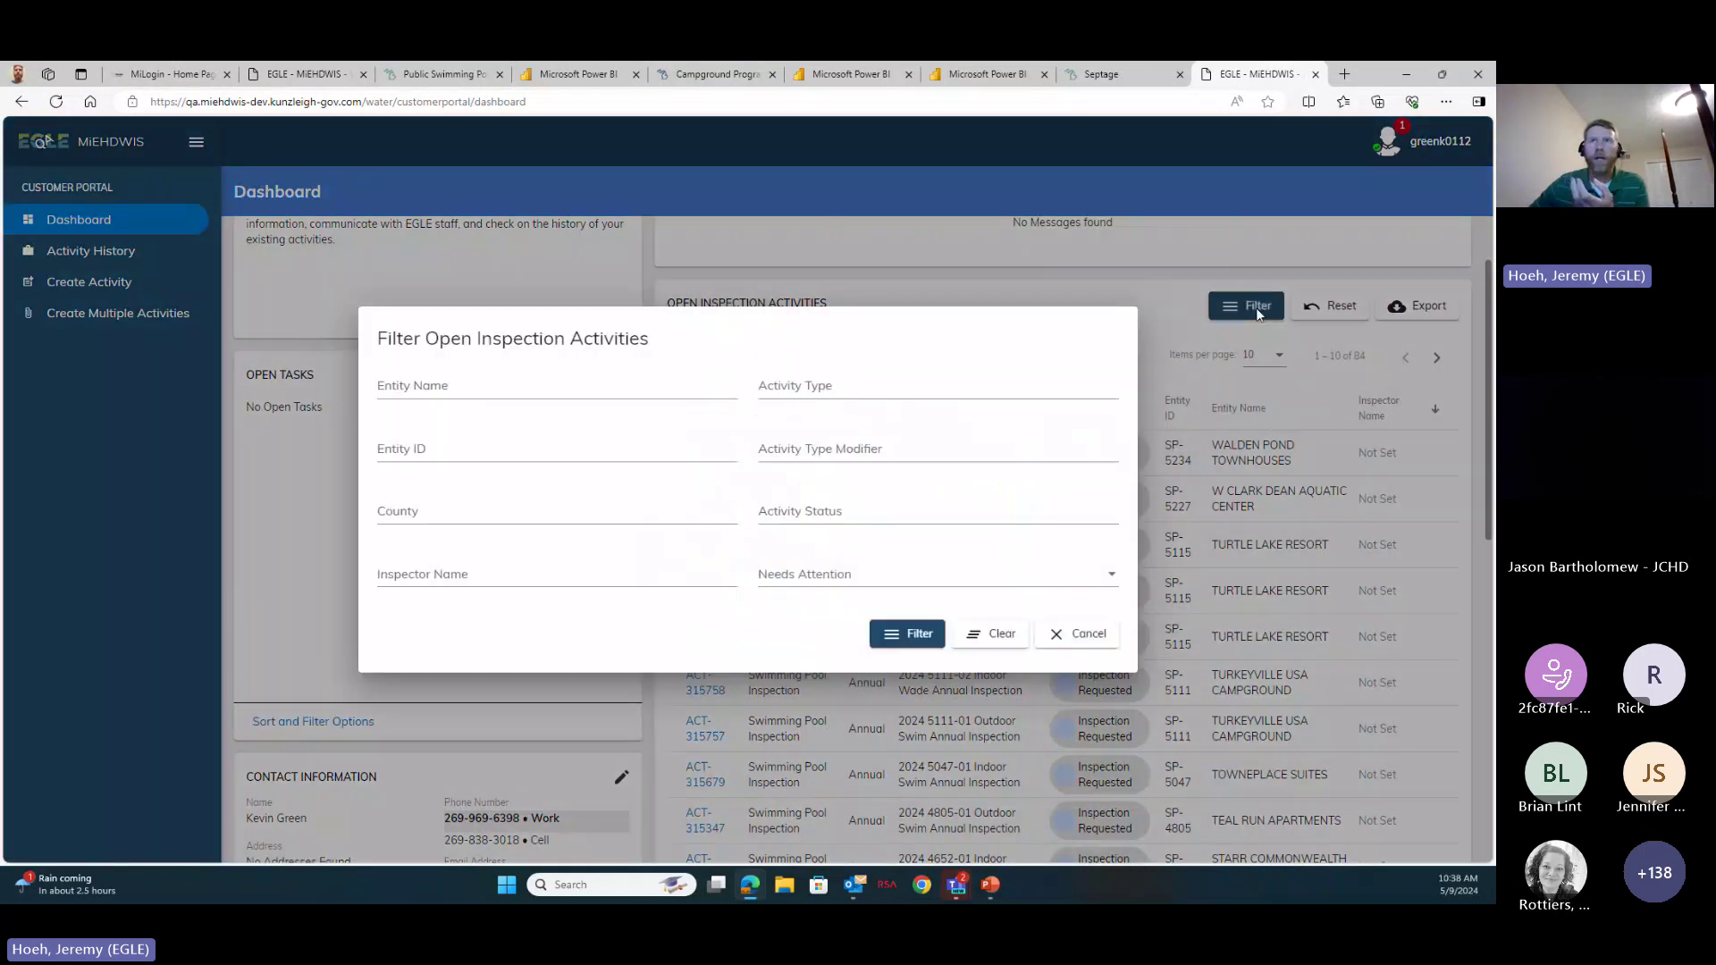
pyautogui.click(945, 387)
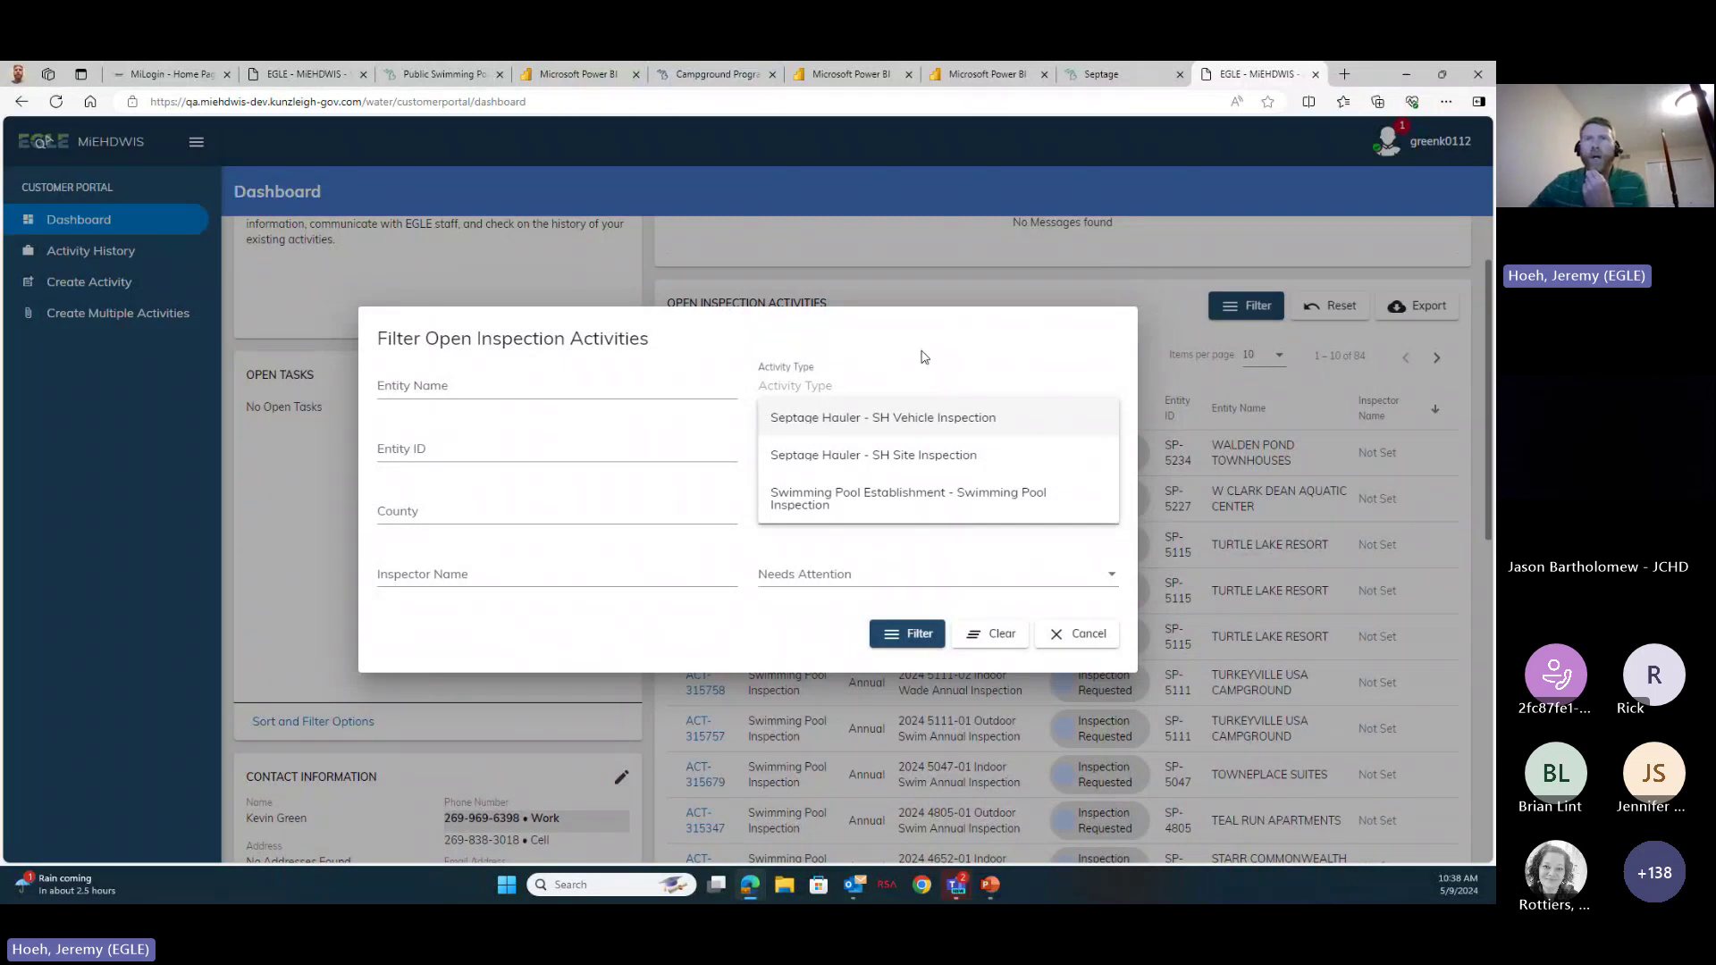
pyautogui.click(899, 457)
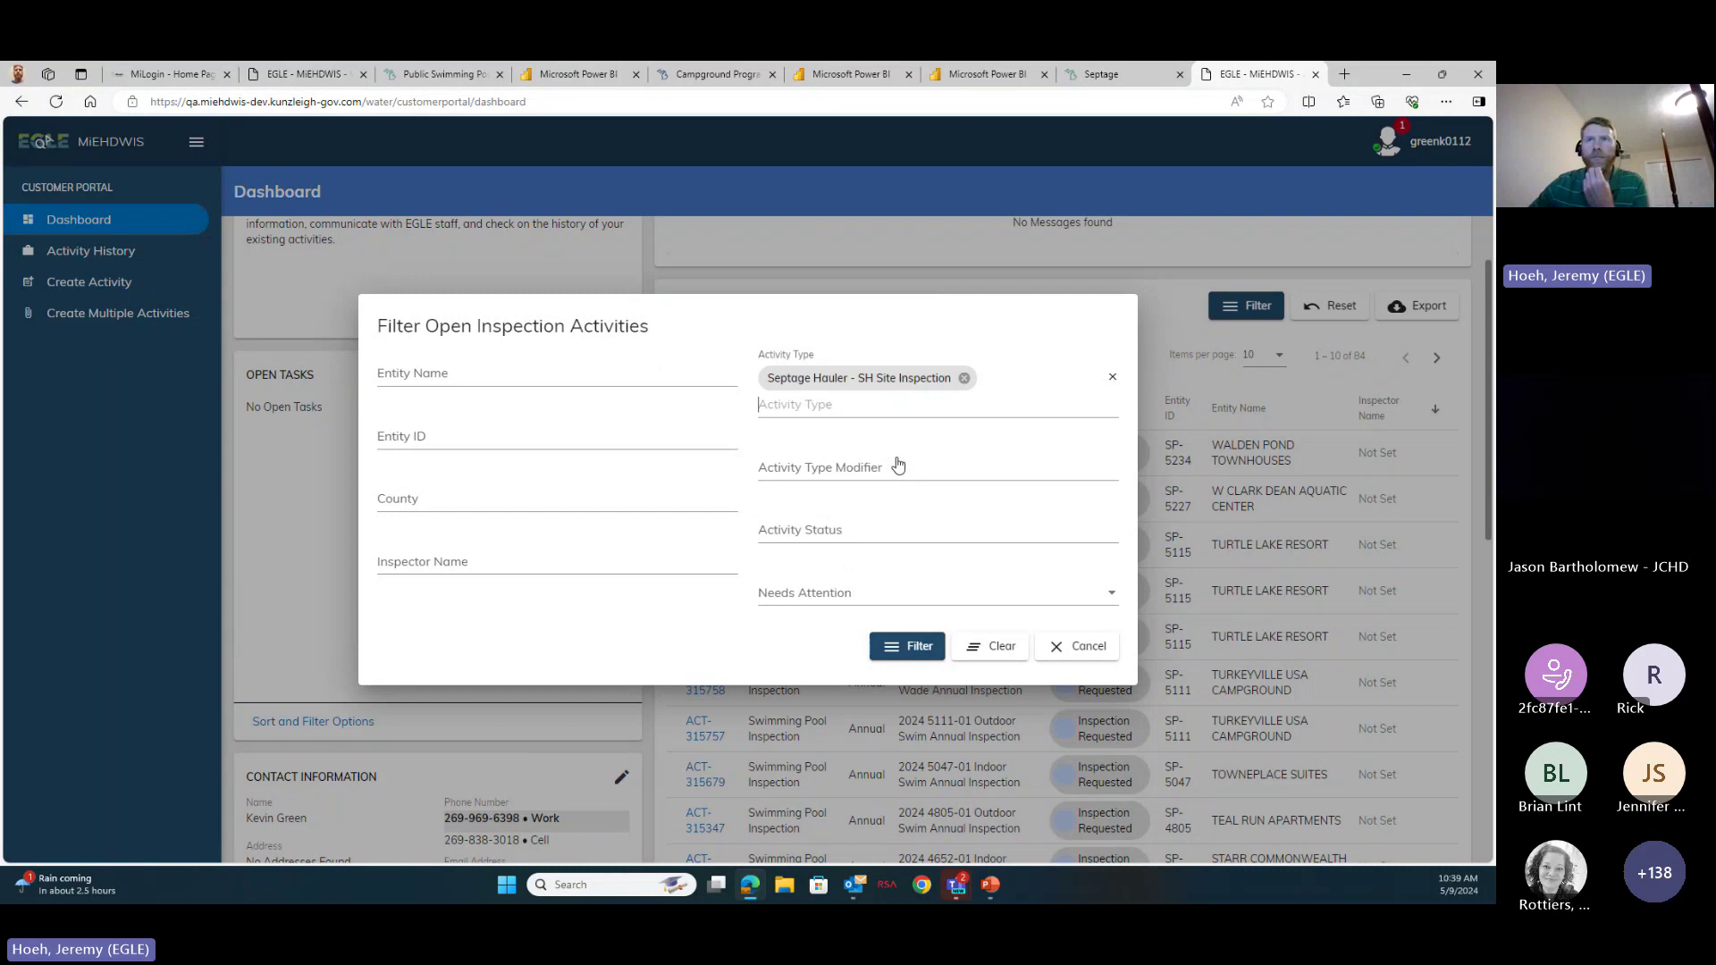
pyautogui.click(917, 655)
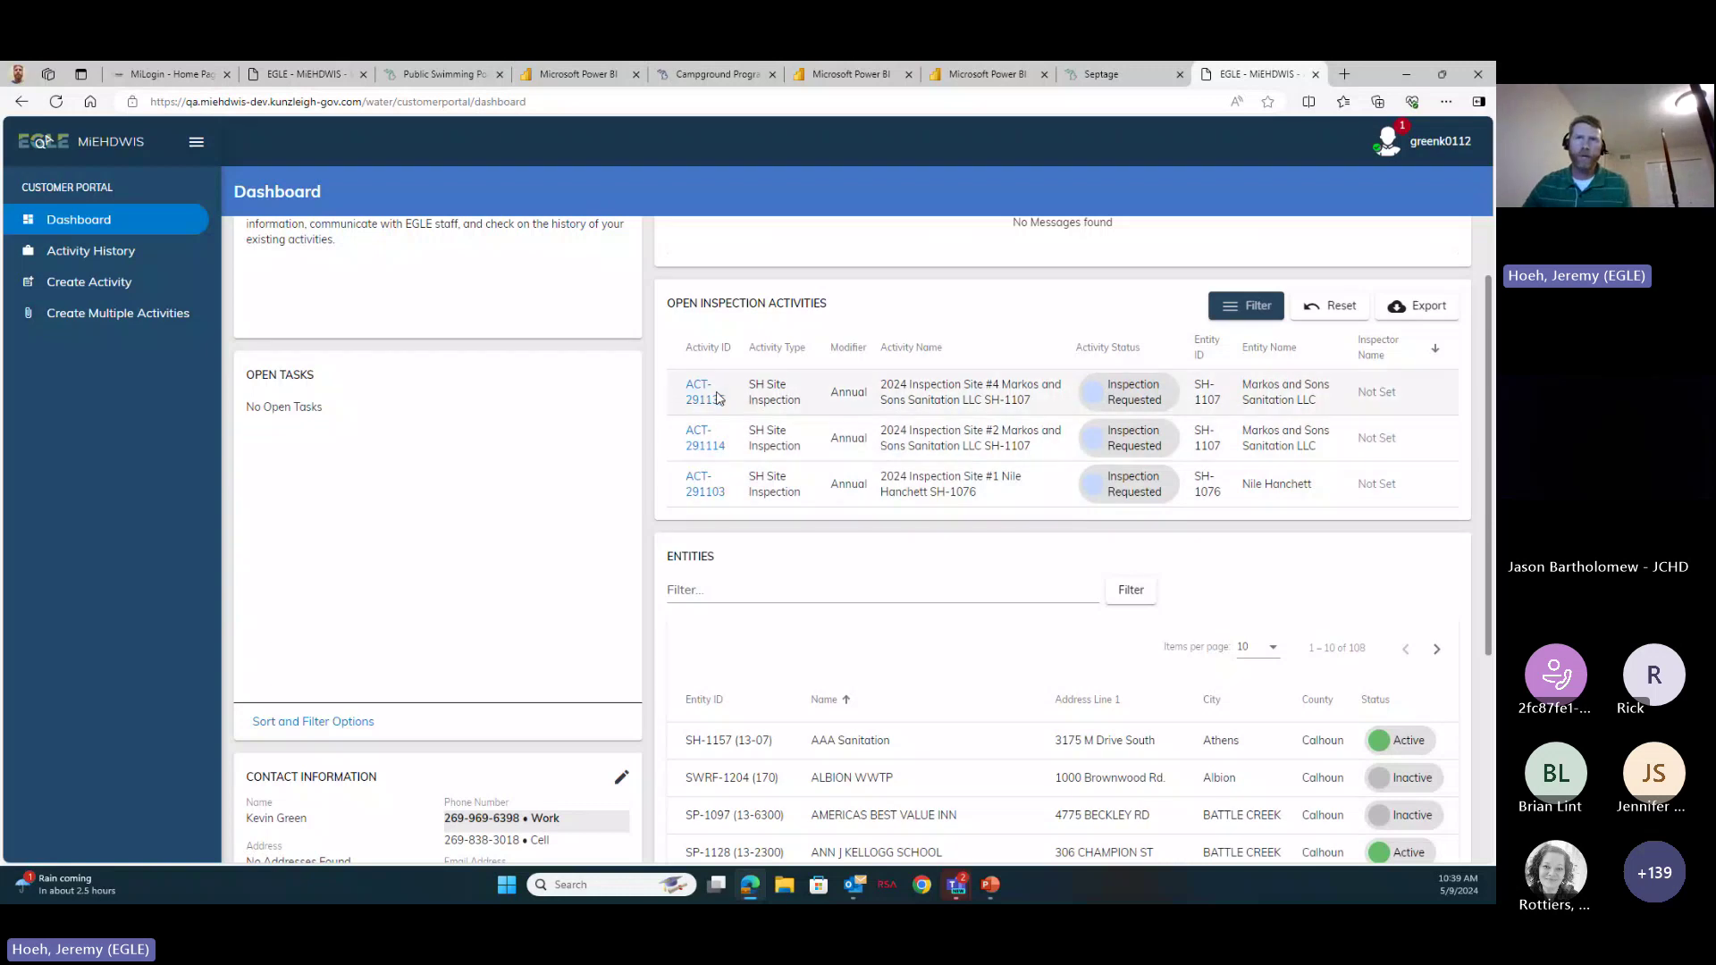
# Open the 2024 Inspection Site #2 activity for Markos and Sons Sanitation LLC and review its status, tasks, messages and attachment sections.
pyautogui.click(703, 436)
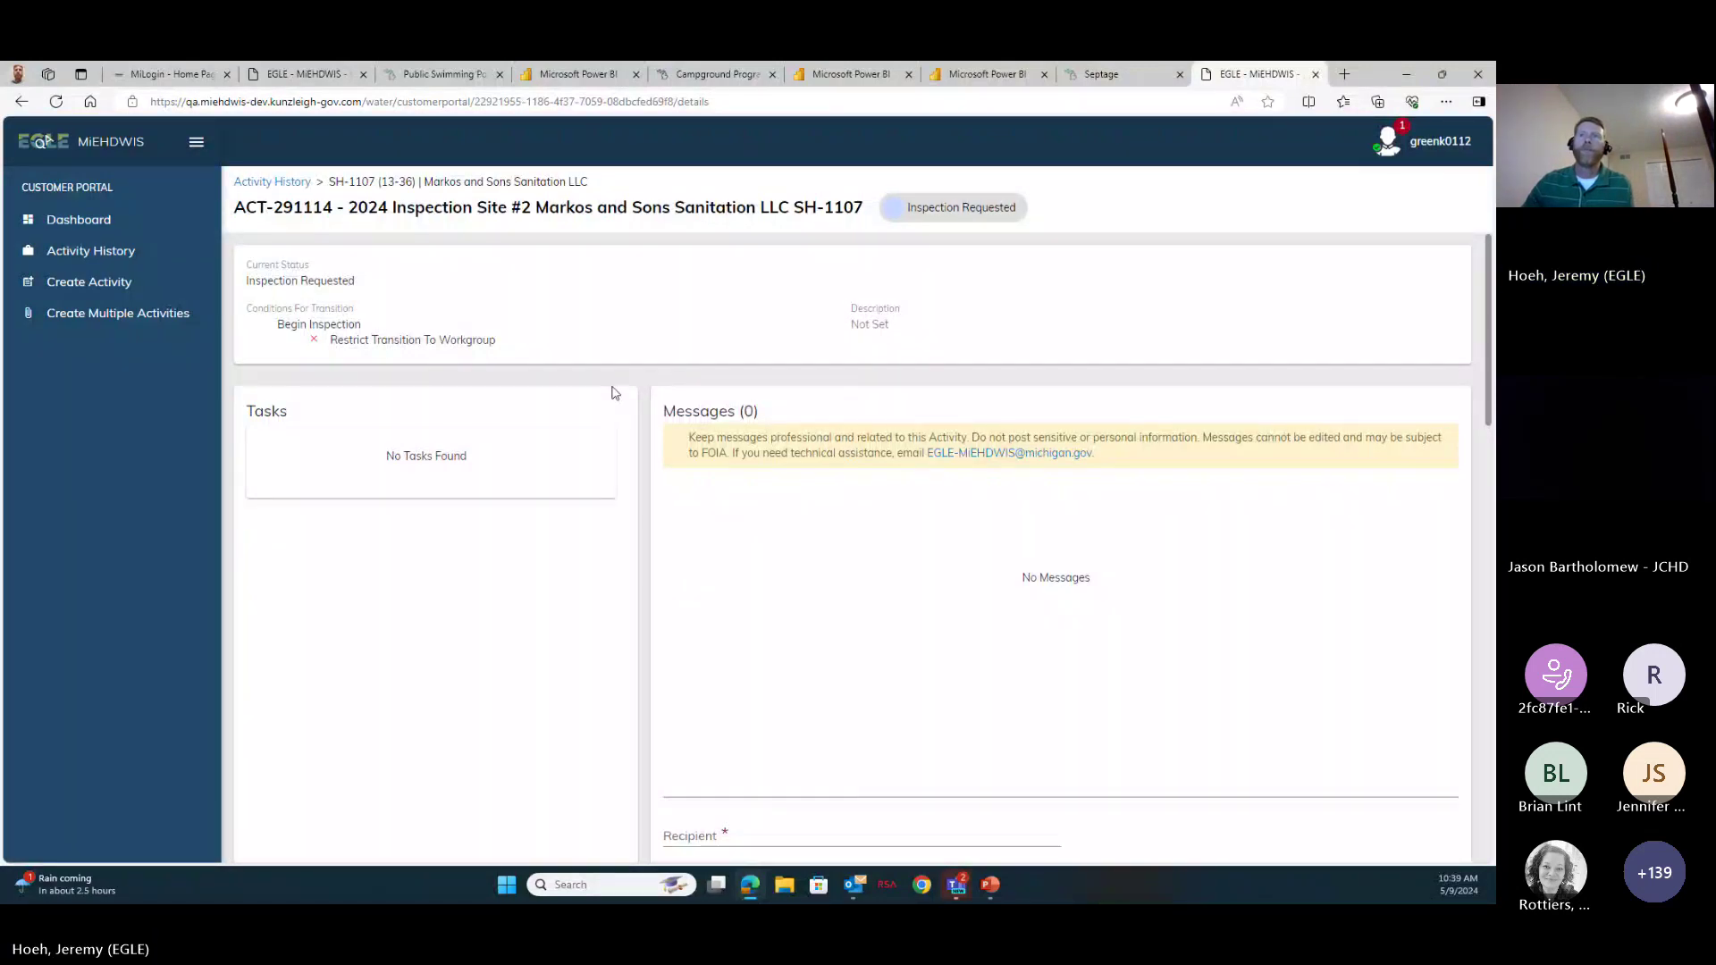
pyautogui.scroll(-2, 615, 393)
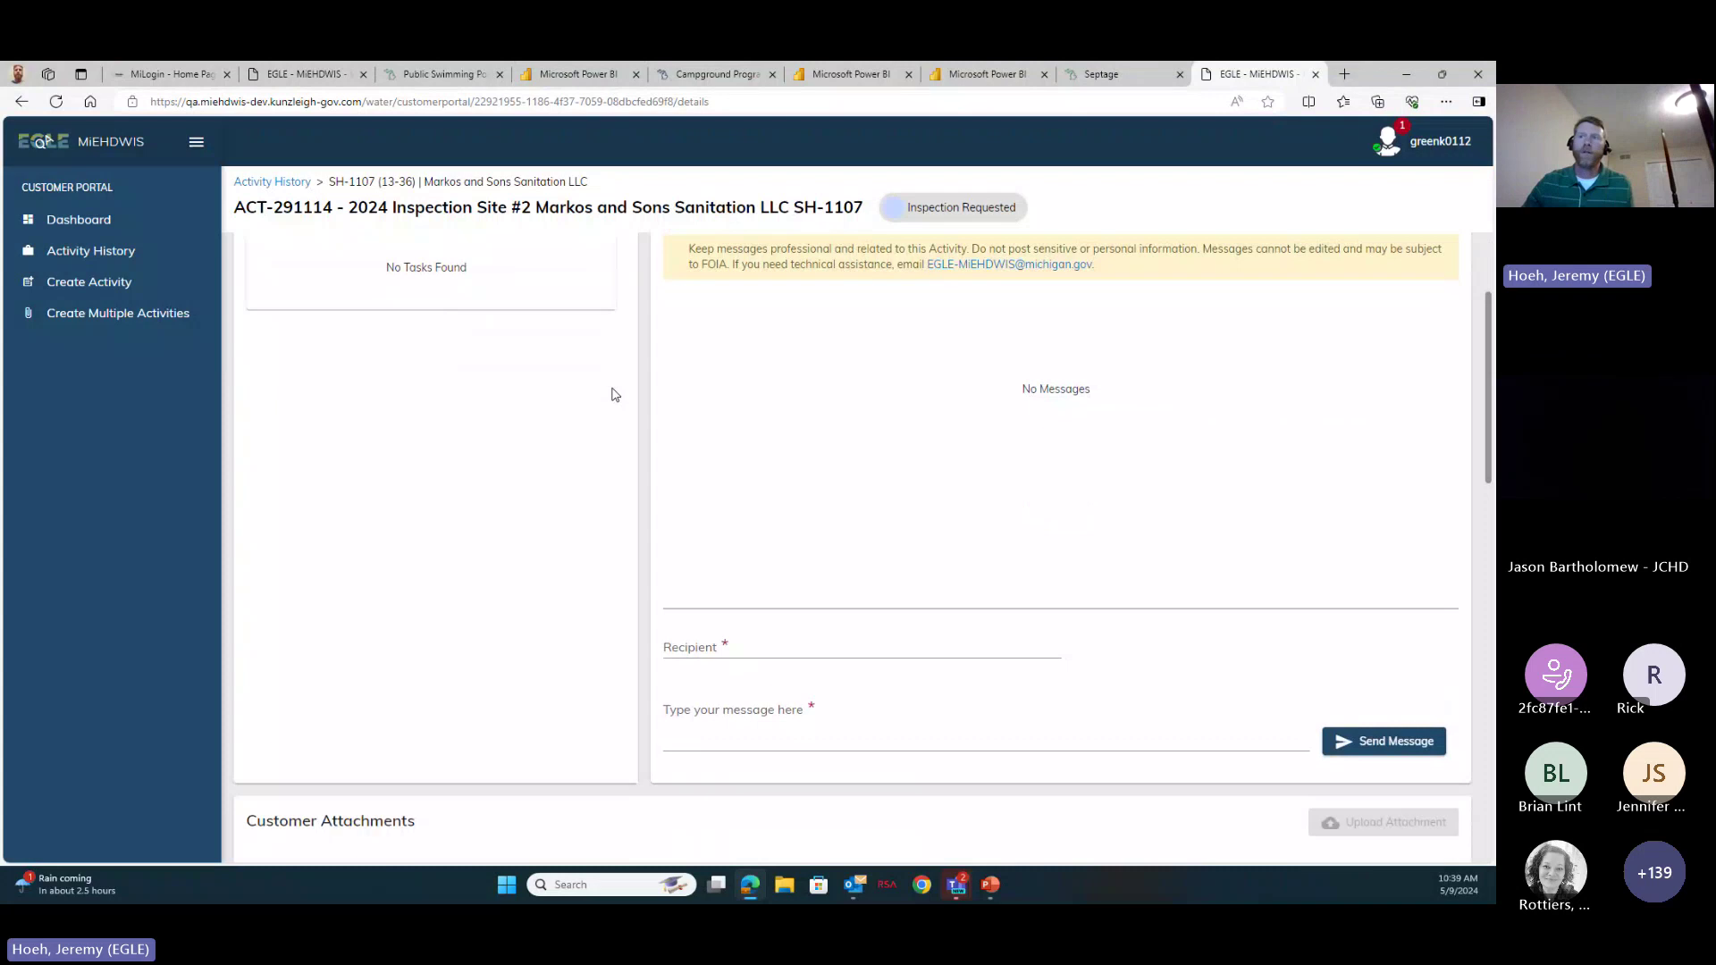
pyautogui.scroll(2, 615, 393)
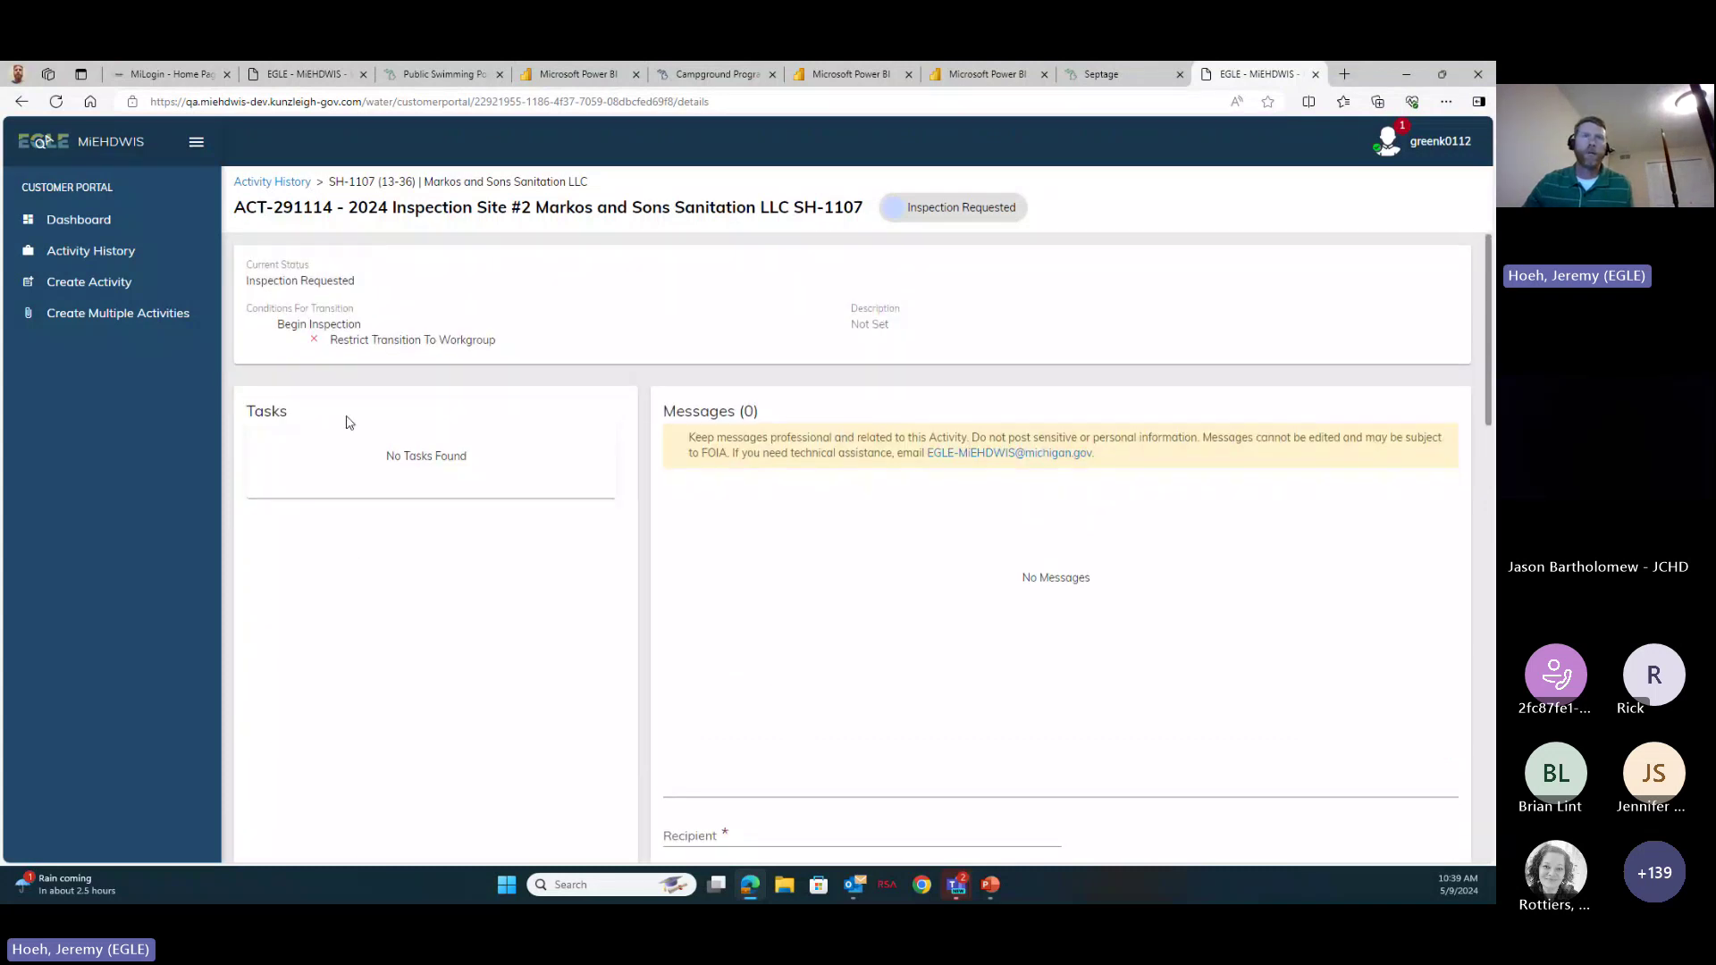
pyautogui.scroll(-4, 869, 514)
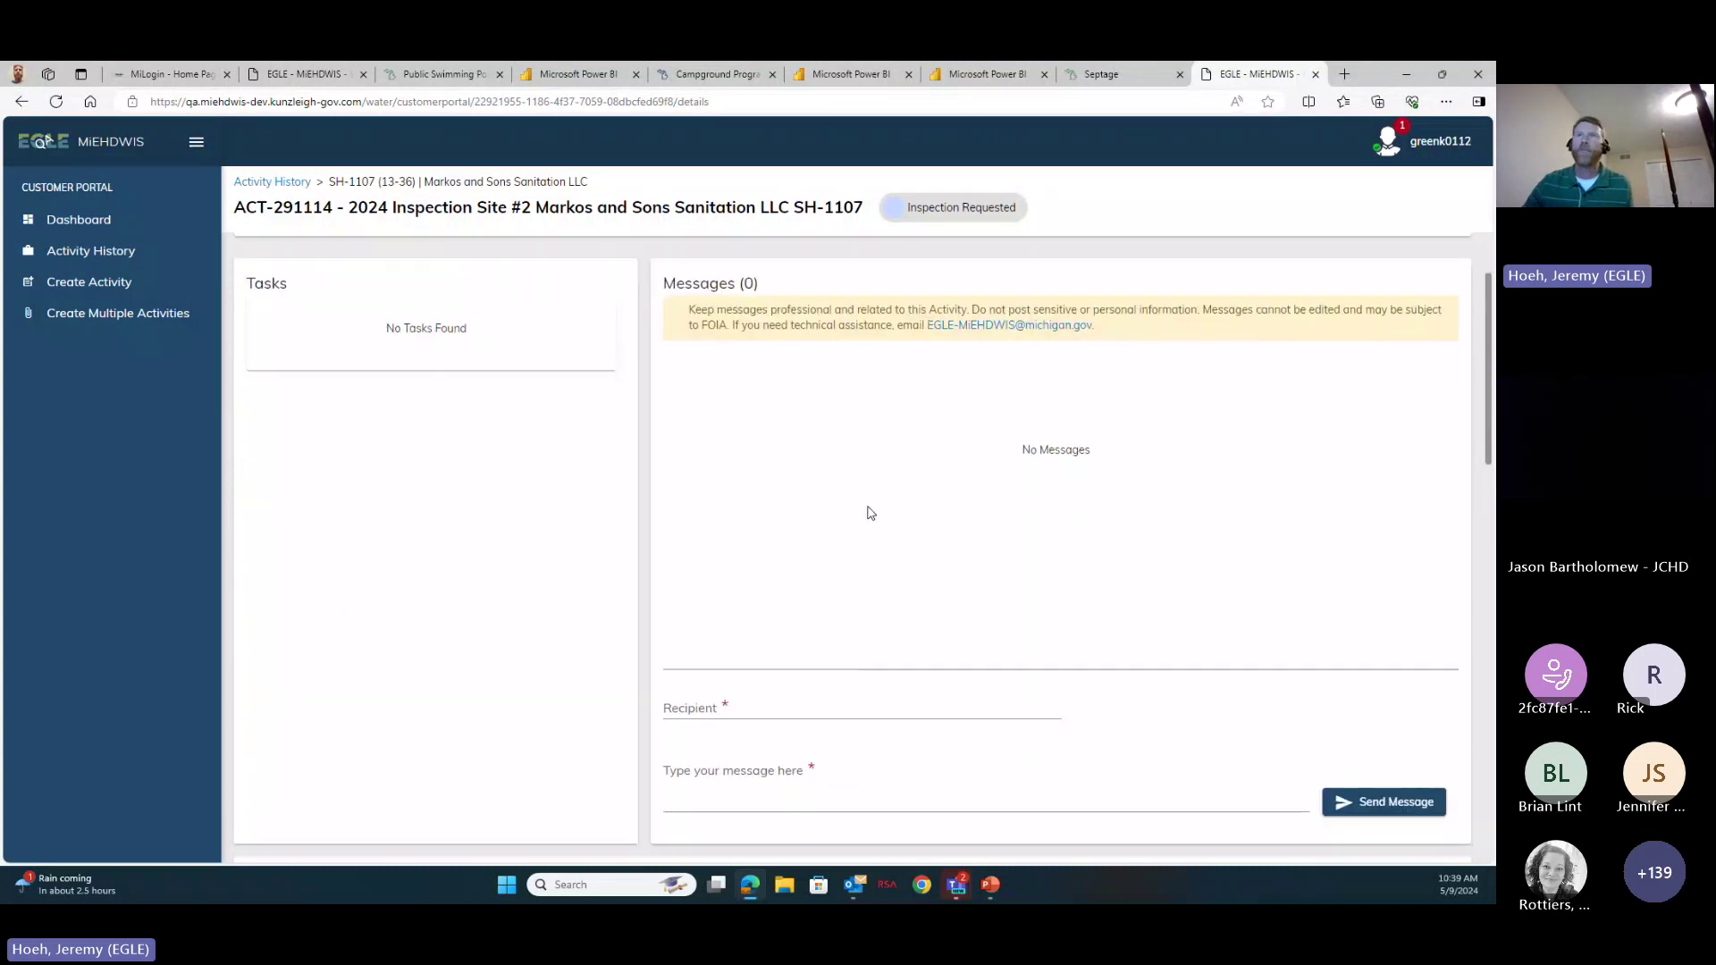
pyautogui.scroll(-2, 869, 515)
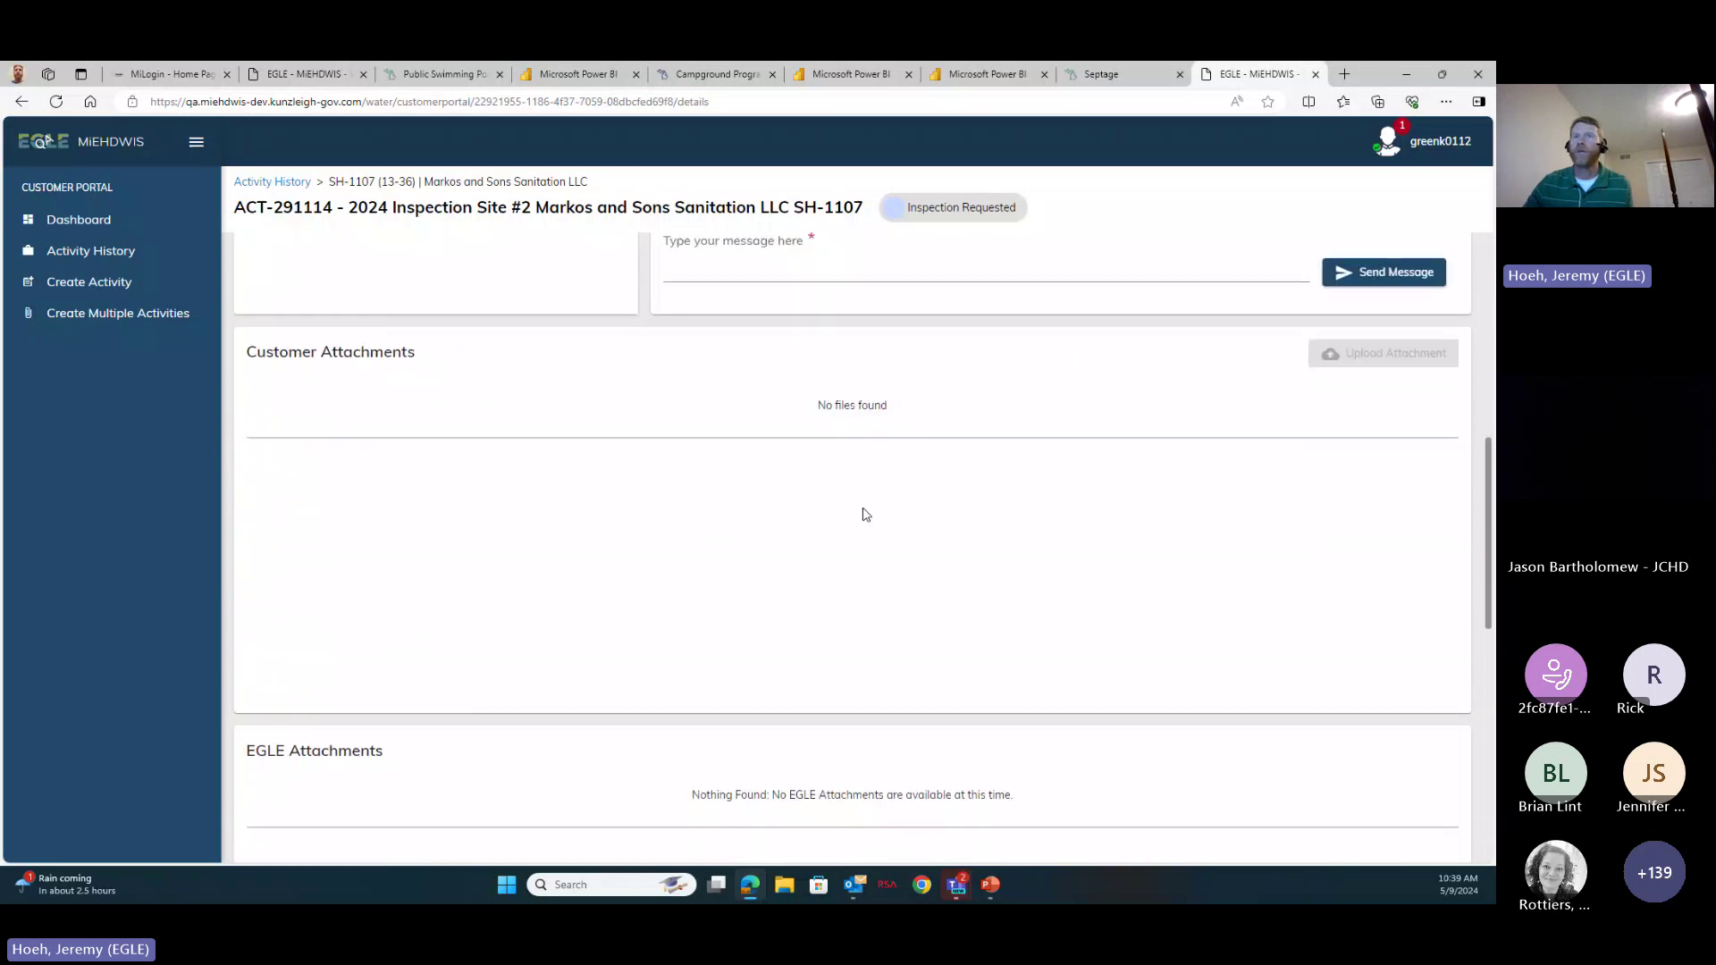
pyautogui.scroll(-1, 866, 515)
# View the available message recipients for the inspection activity without choosing one.
pyautogui.scroll(1, 866, 515)
pyautogui.scroll(1, 866, 515)
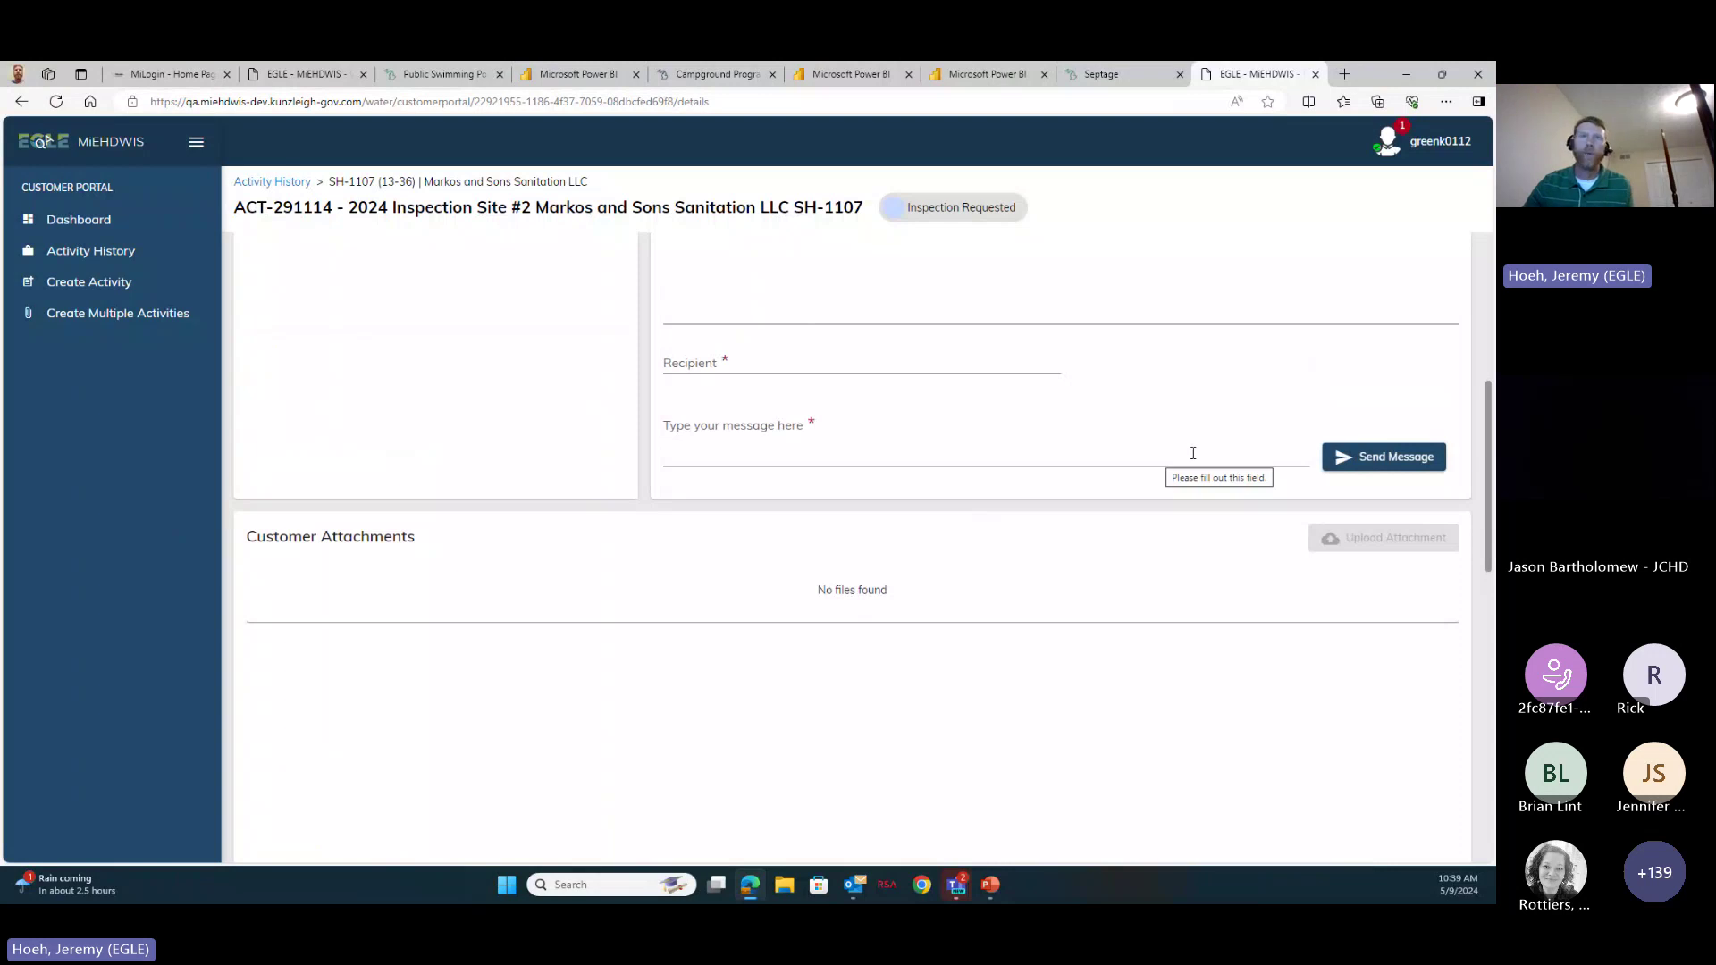
pyautogui.click(822, 367)
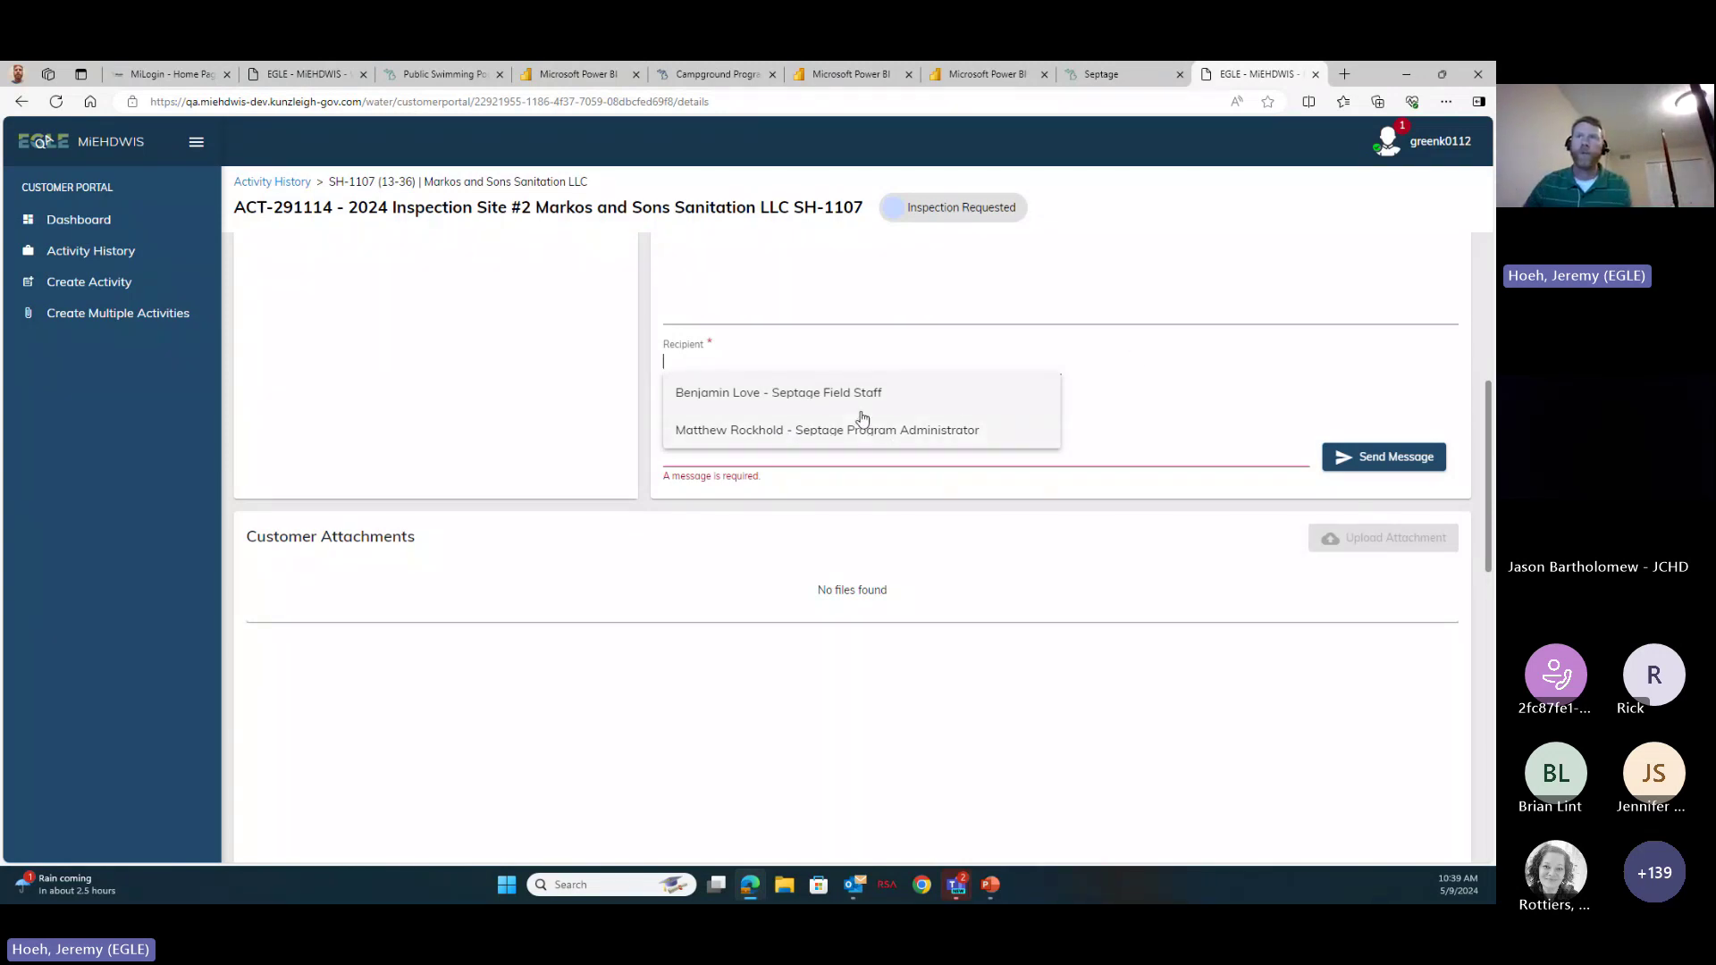
pyautogui.click(1136, 359)
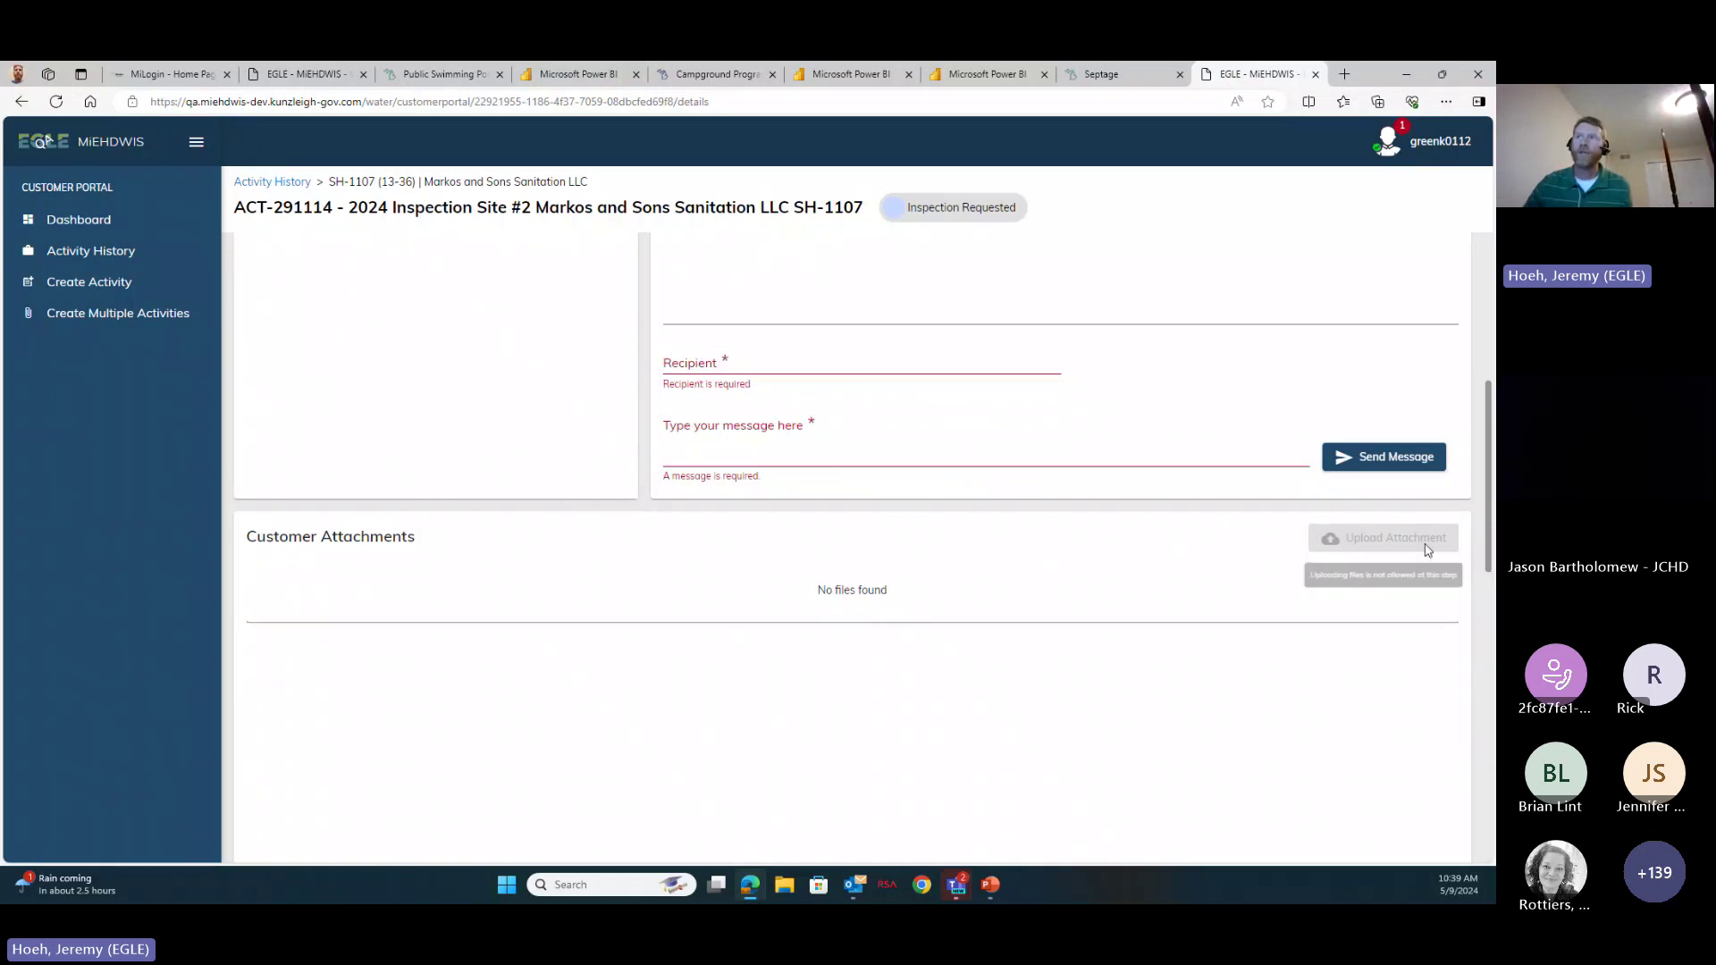
# Review the inspection activity's Customer Attachments, EGLE Attachments and Timeline sections.
pyautogui.scroll(-1, 682, 590)
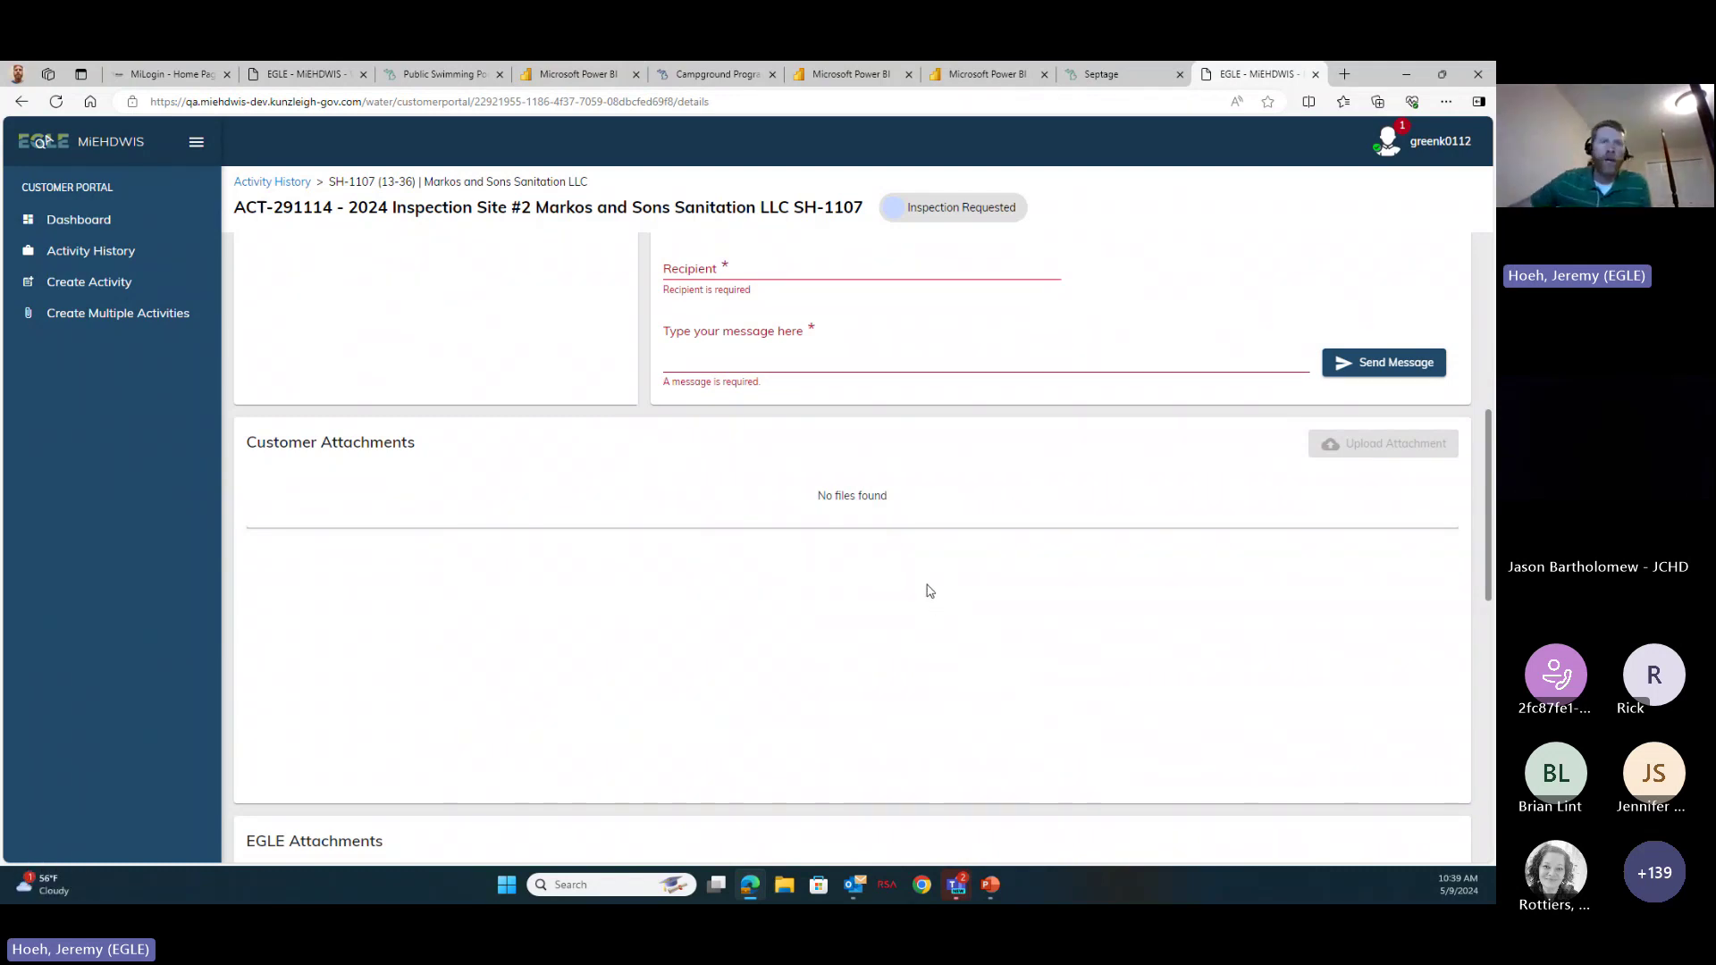
pyautogui.scroll(-1, 930, 590)
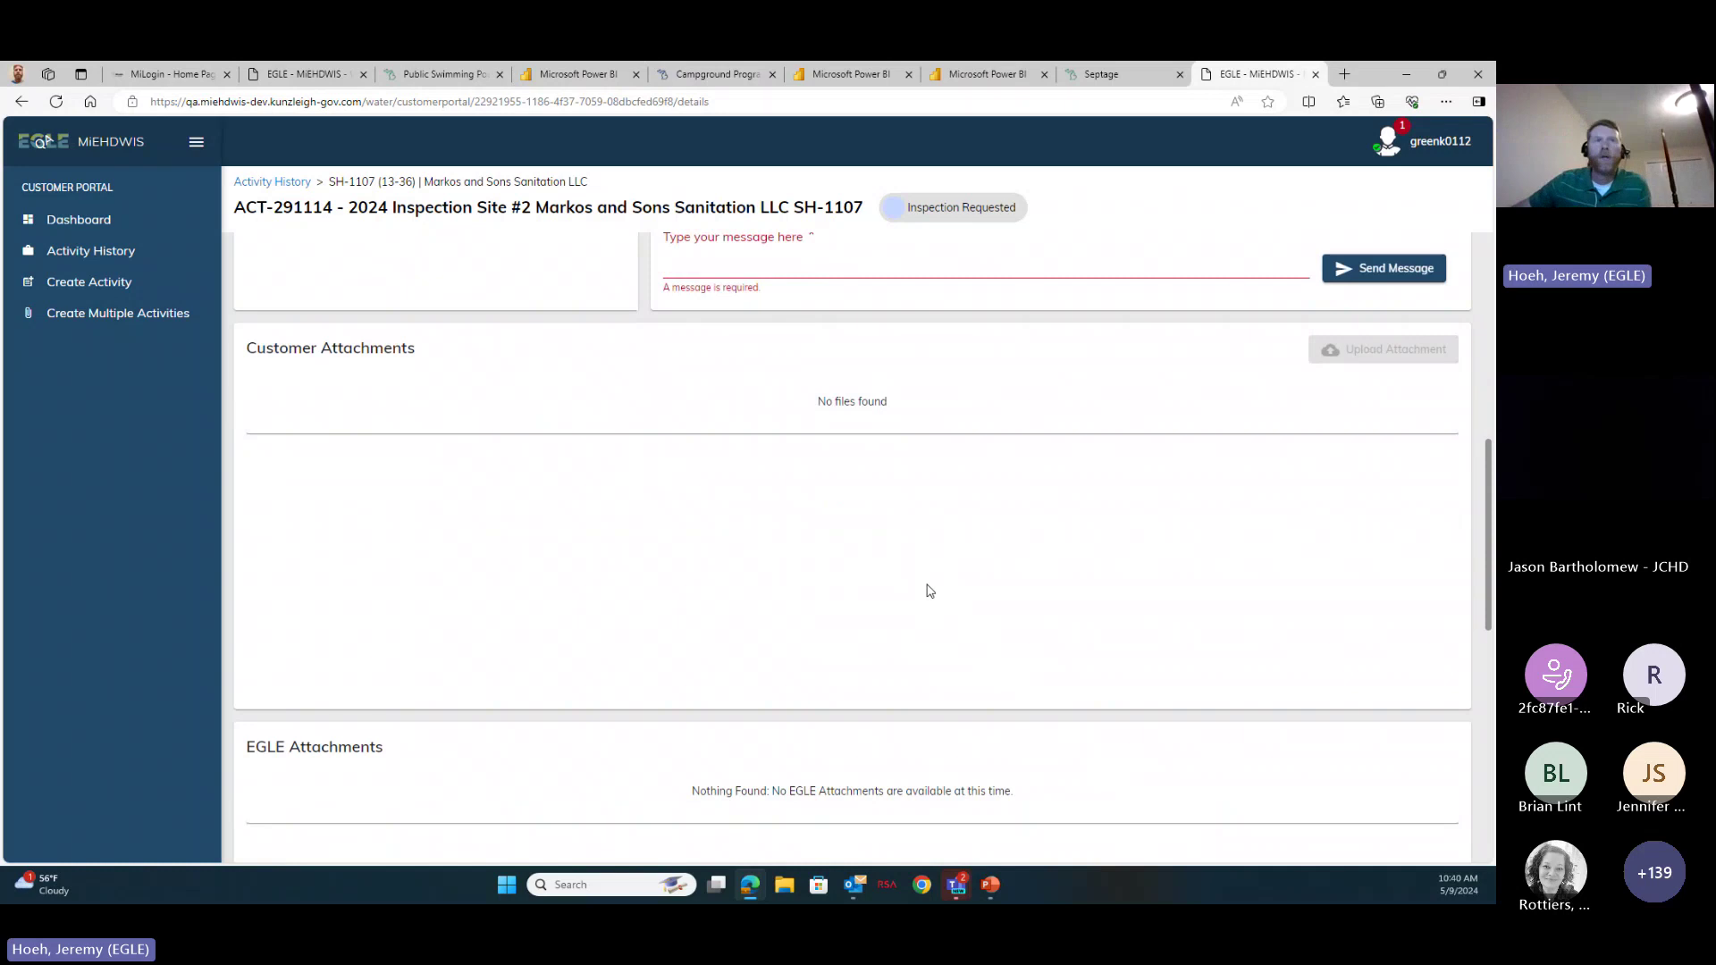
pyautogui.scroll(-4, 927, 617)
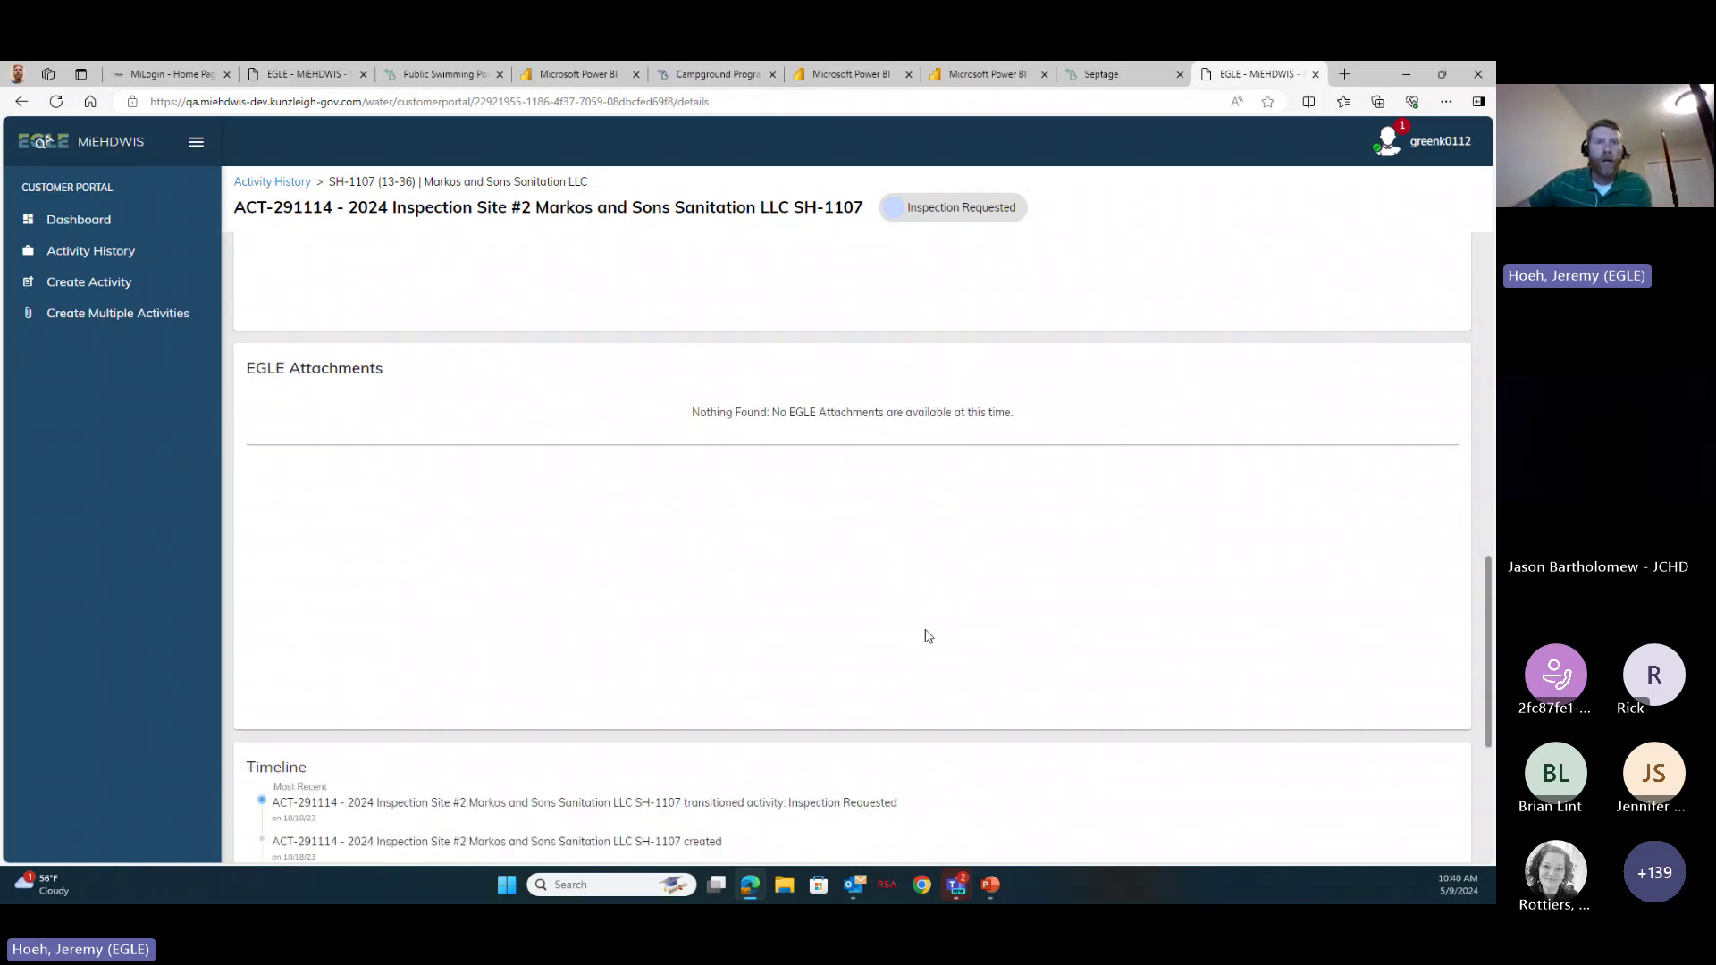
pyautogui.scroll(-3, 558, 567)
pyautogui.scroll(9, 620, 670)
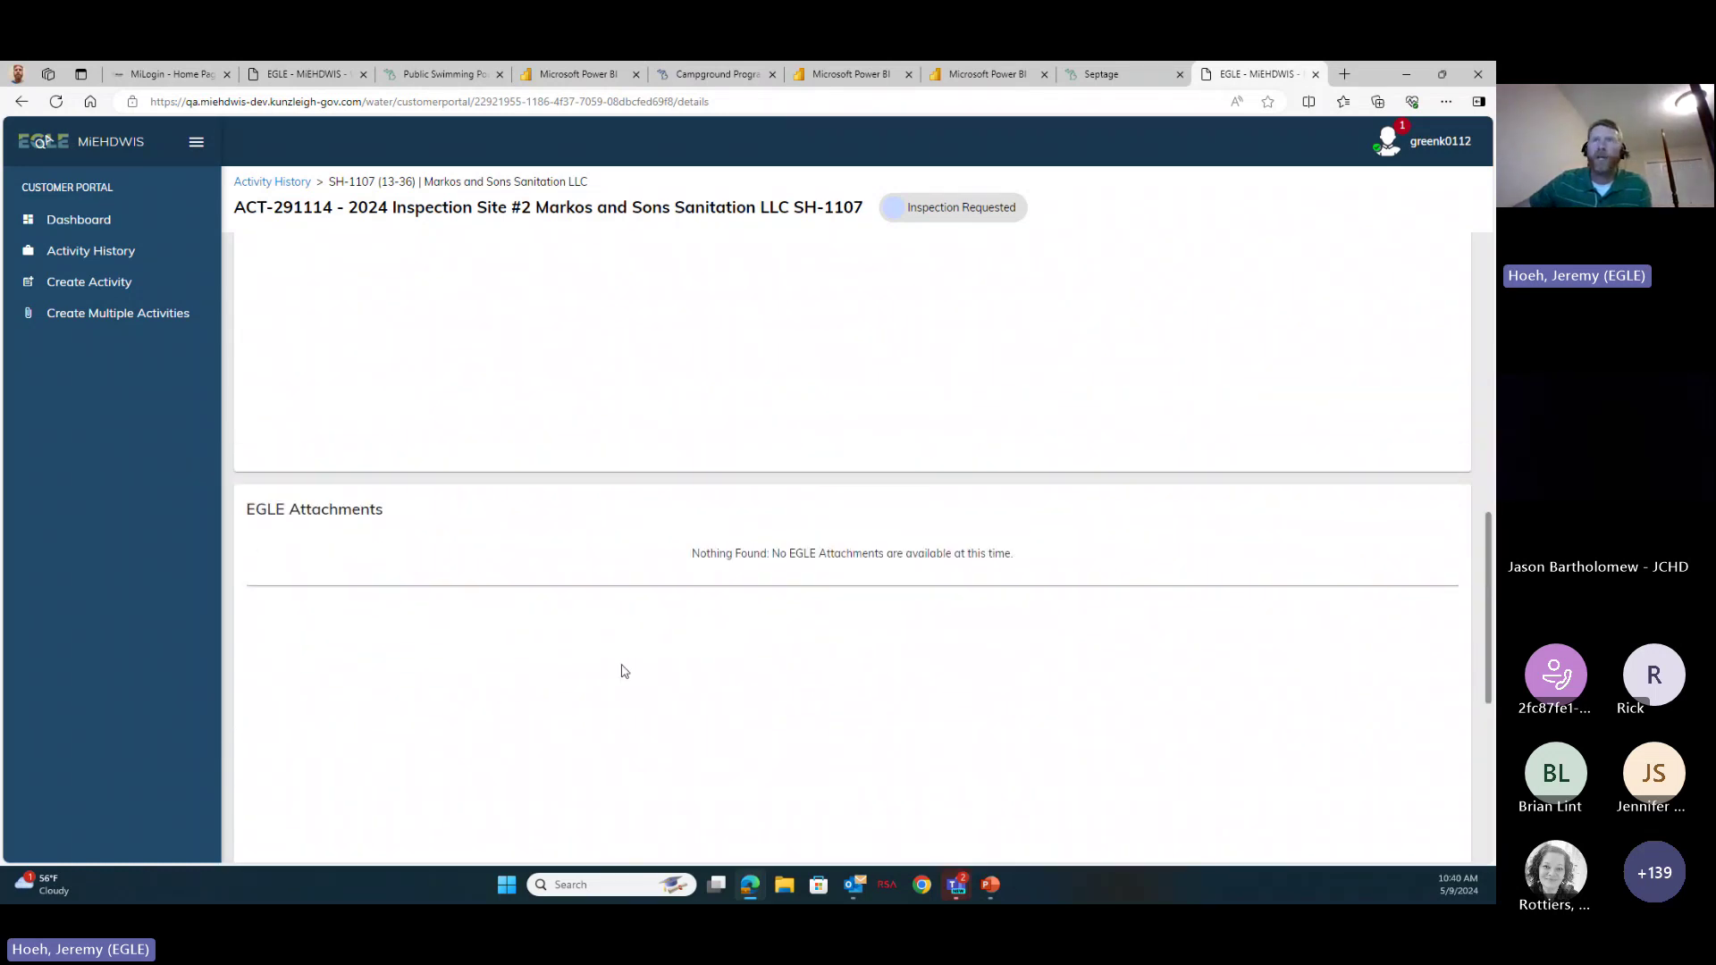
pyautogui.scroll(6, 623, 670)
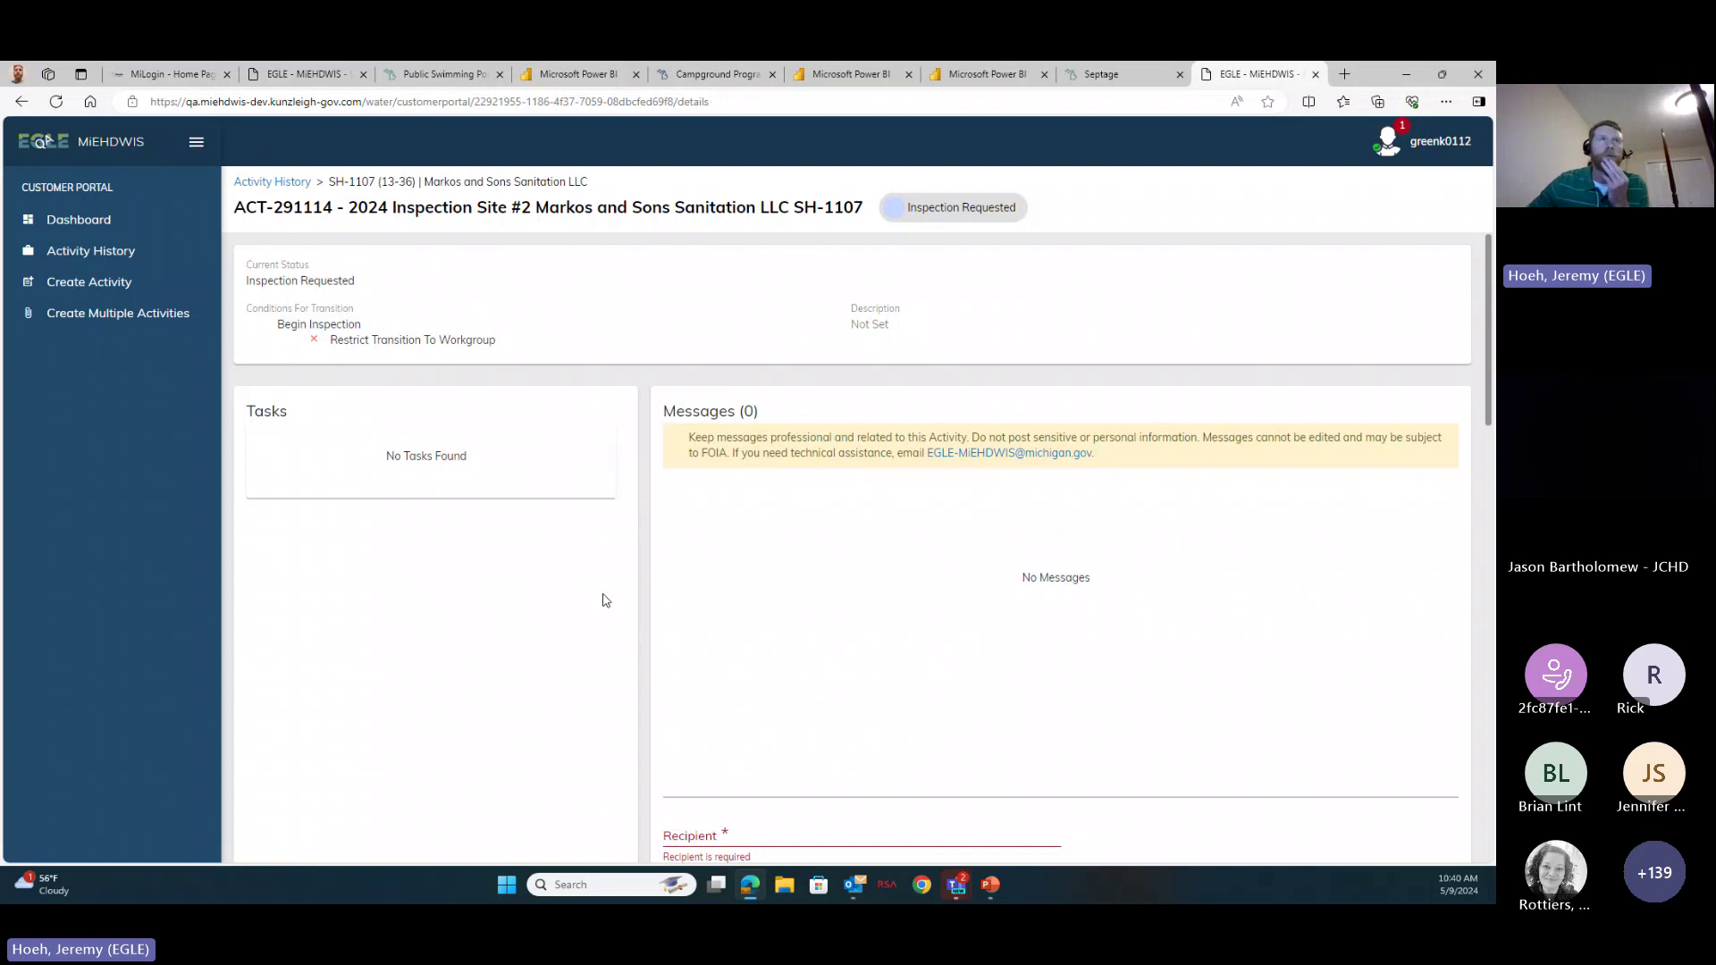
# Return to the Dashboard and review the open inspection activities, contact information and Entities list.
pyautogui.hotkey('alt', 'Left')
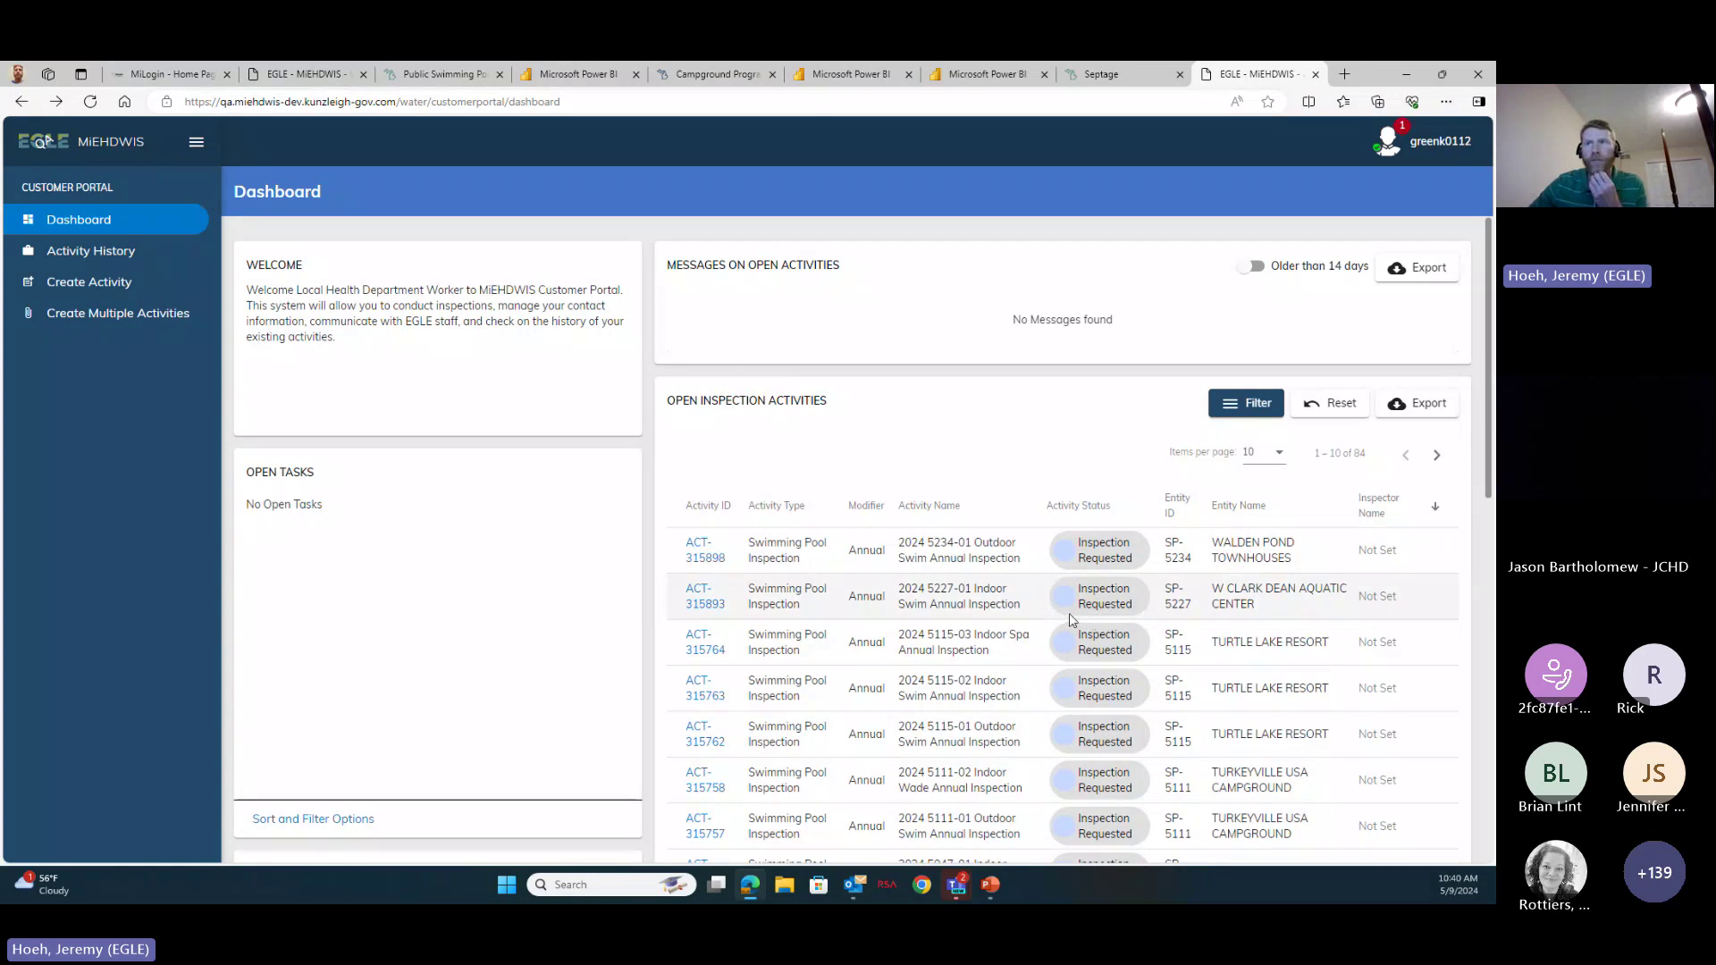
pyautogui.scroll(-2, 1069, 614)
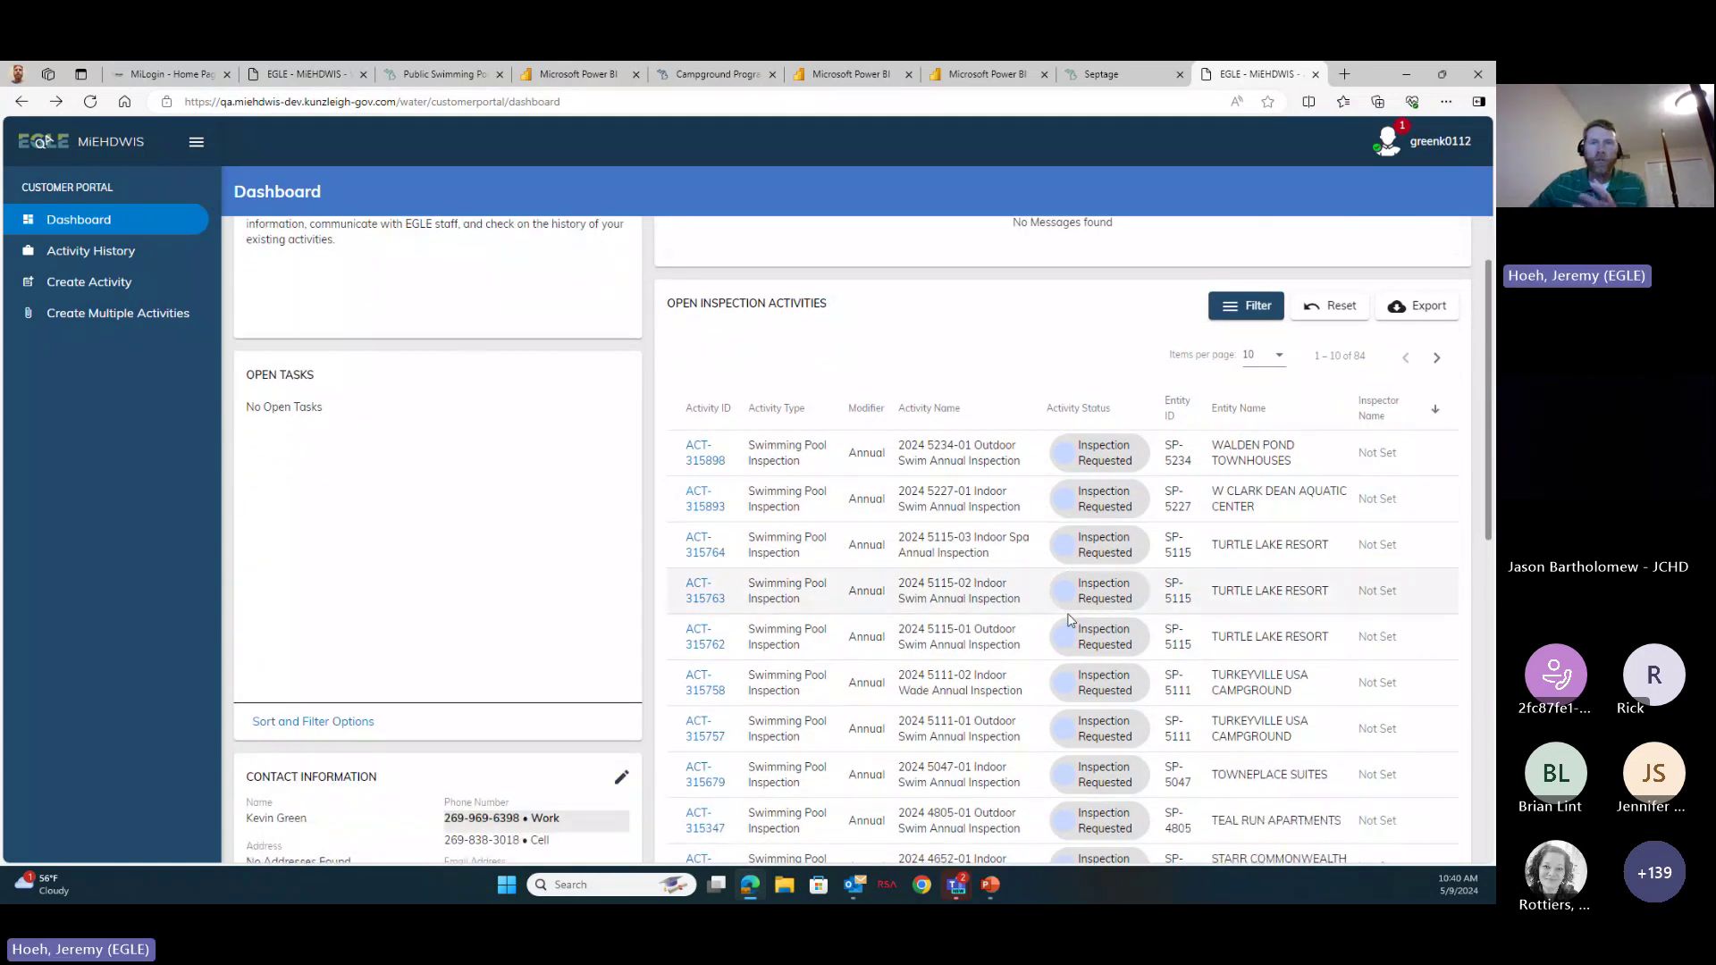
pyautogui.scroll(-3, 1069, 619)
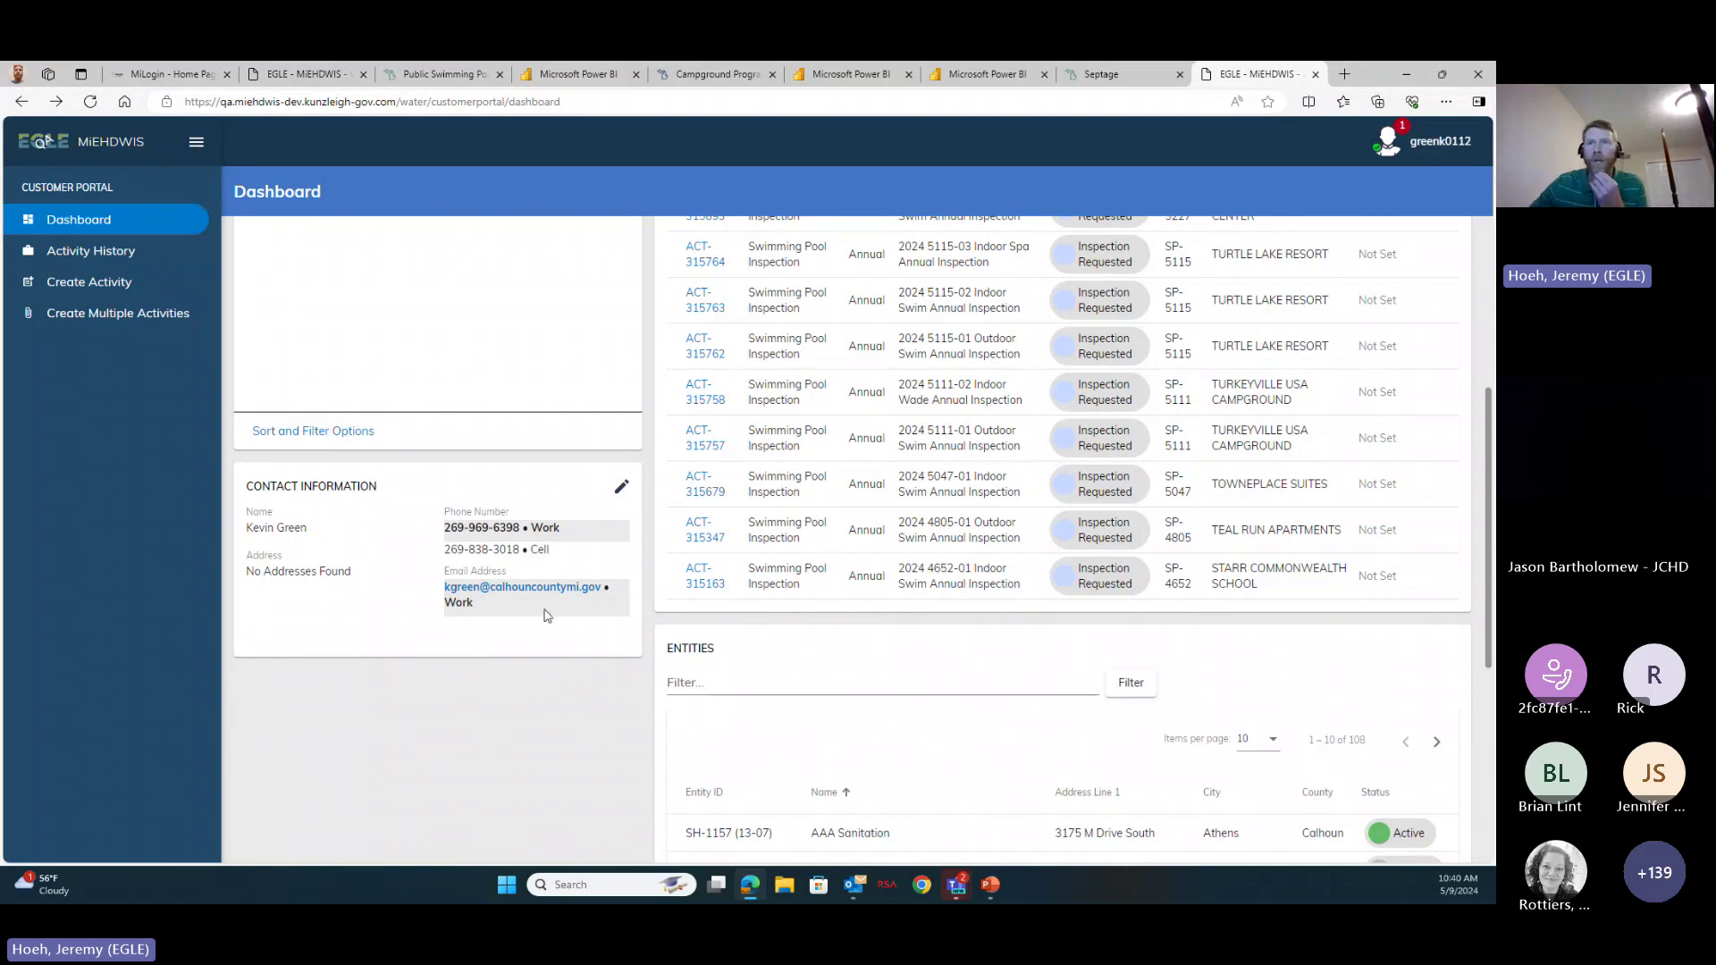
pyautogui.scroll(-2, 547, 616)
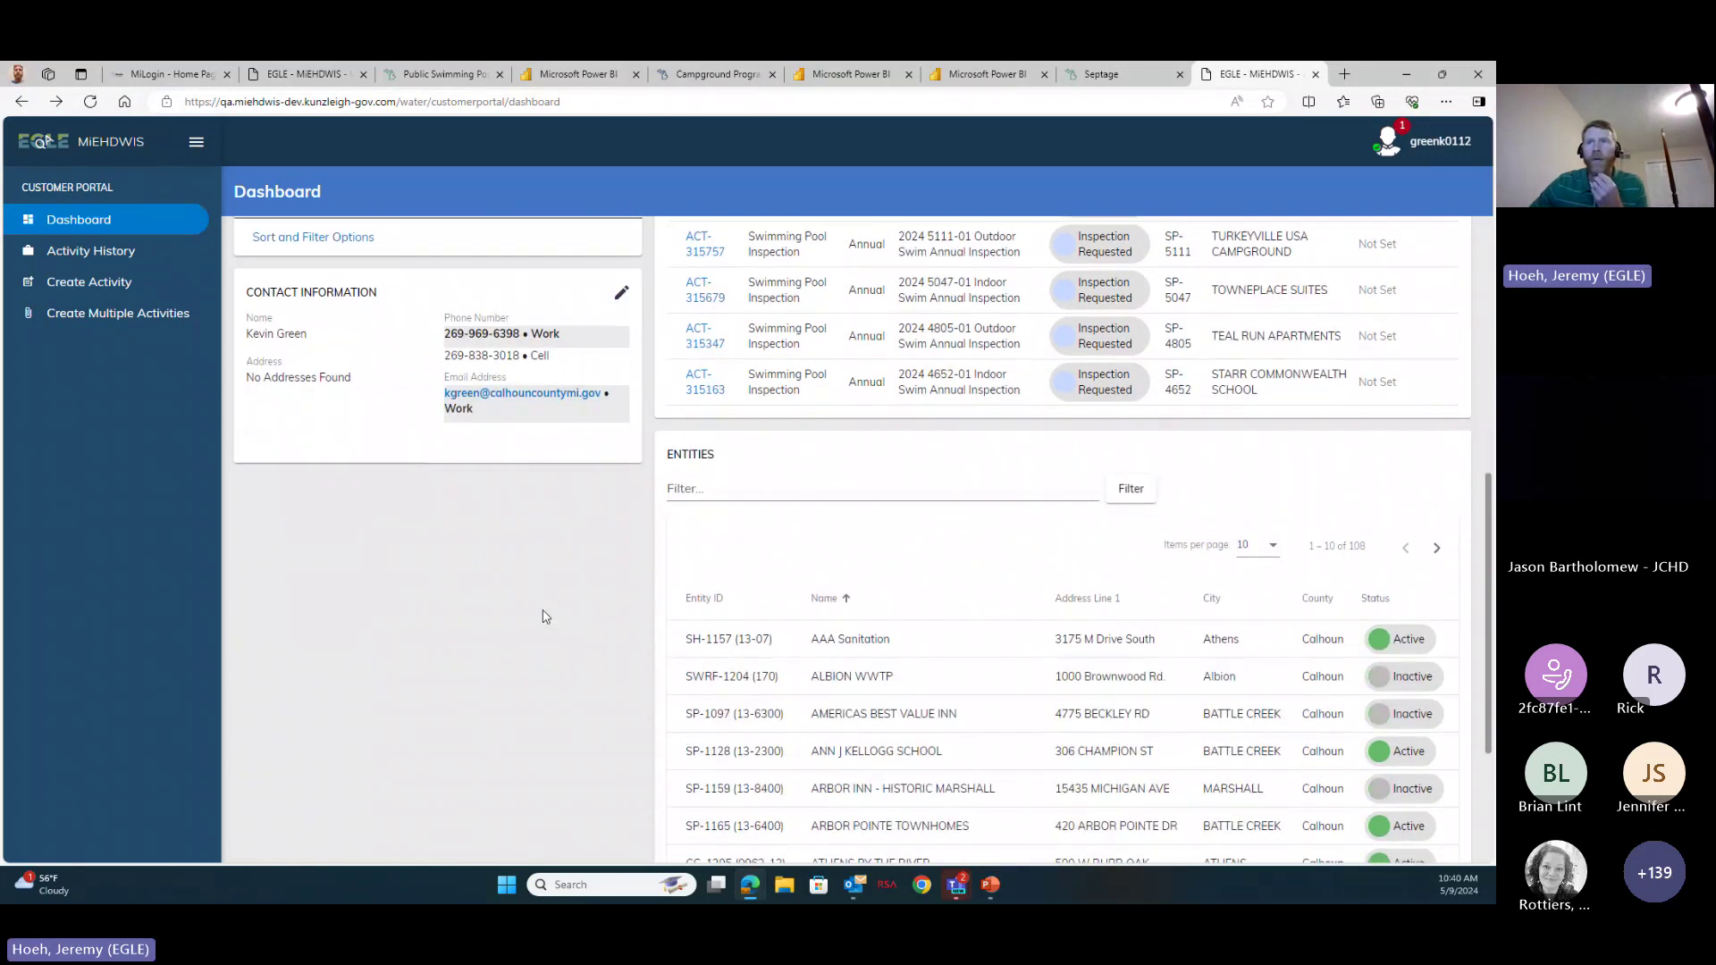
pyautogui.scroll(-1, 543, 616)
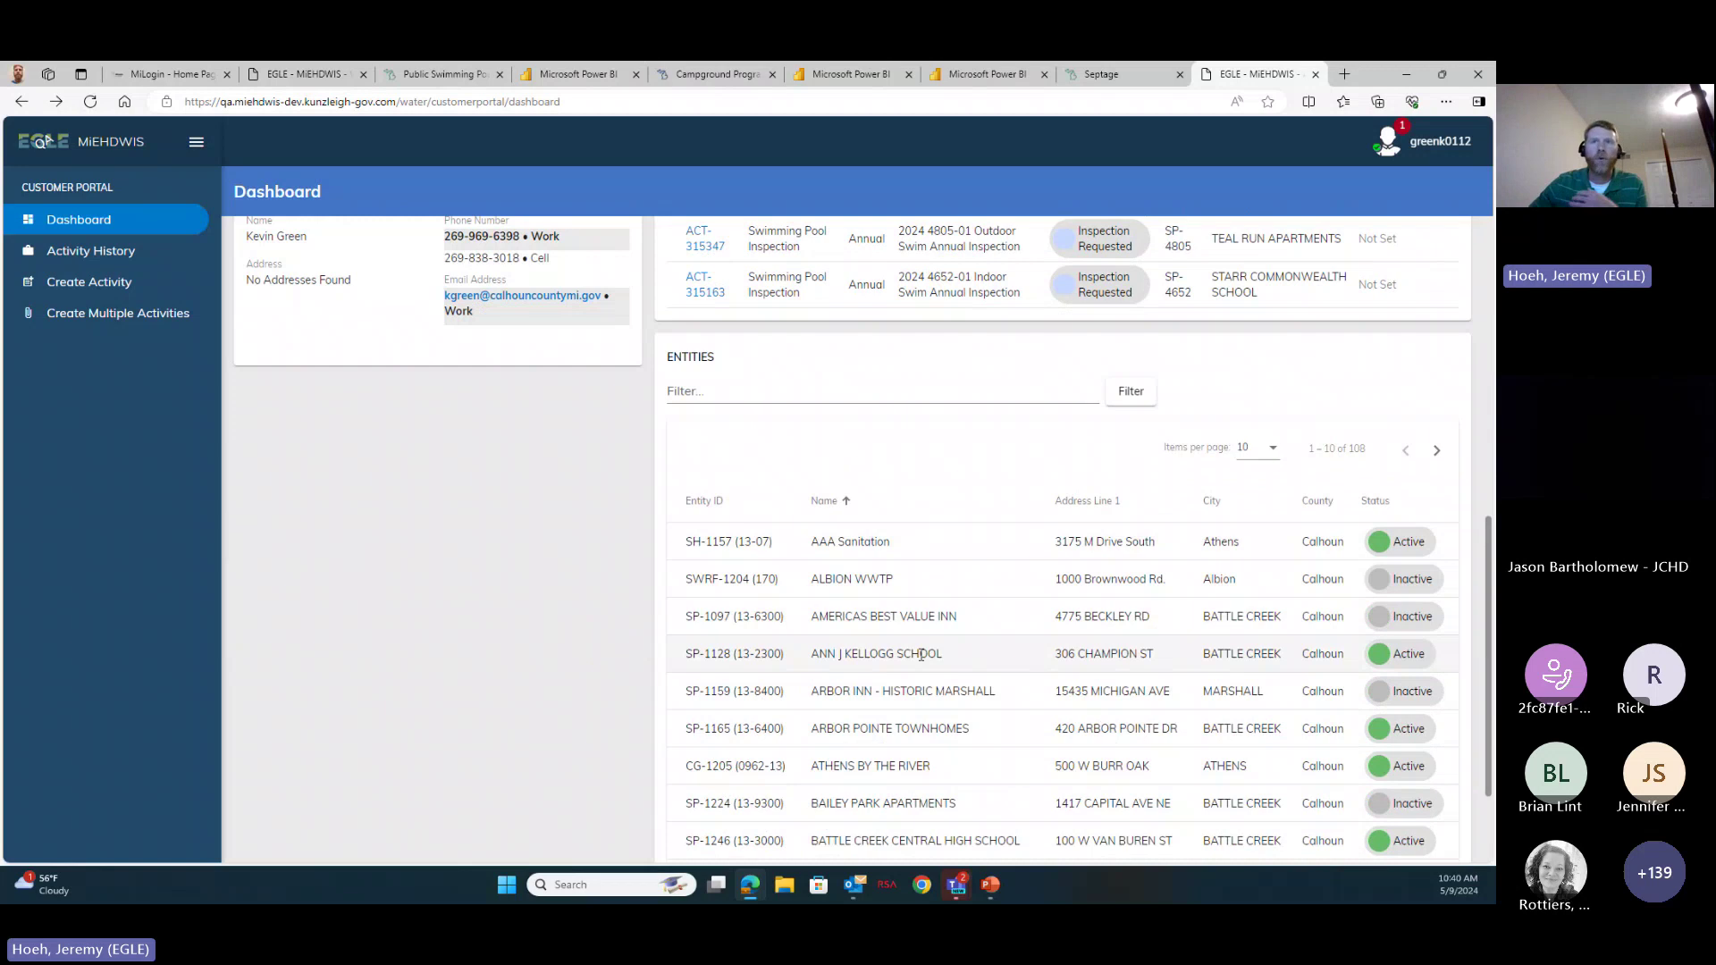
pyautogui.scroll(-1, 921, 655)
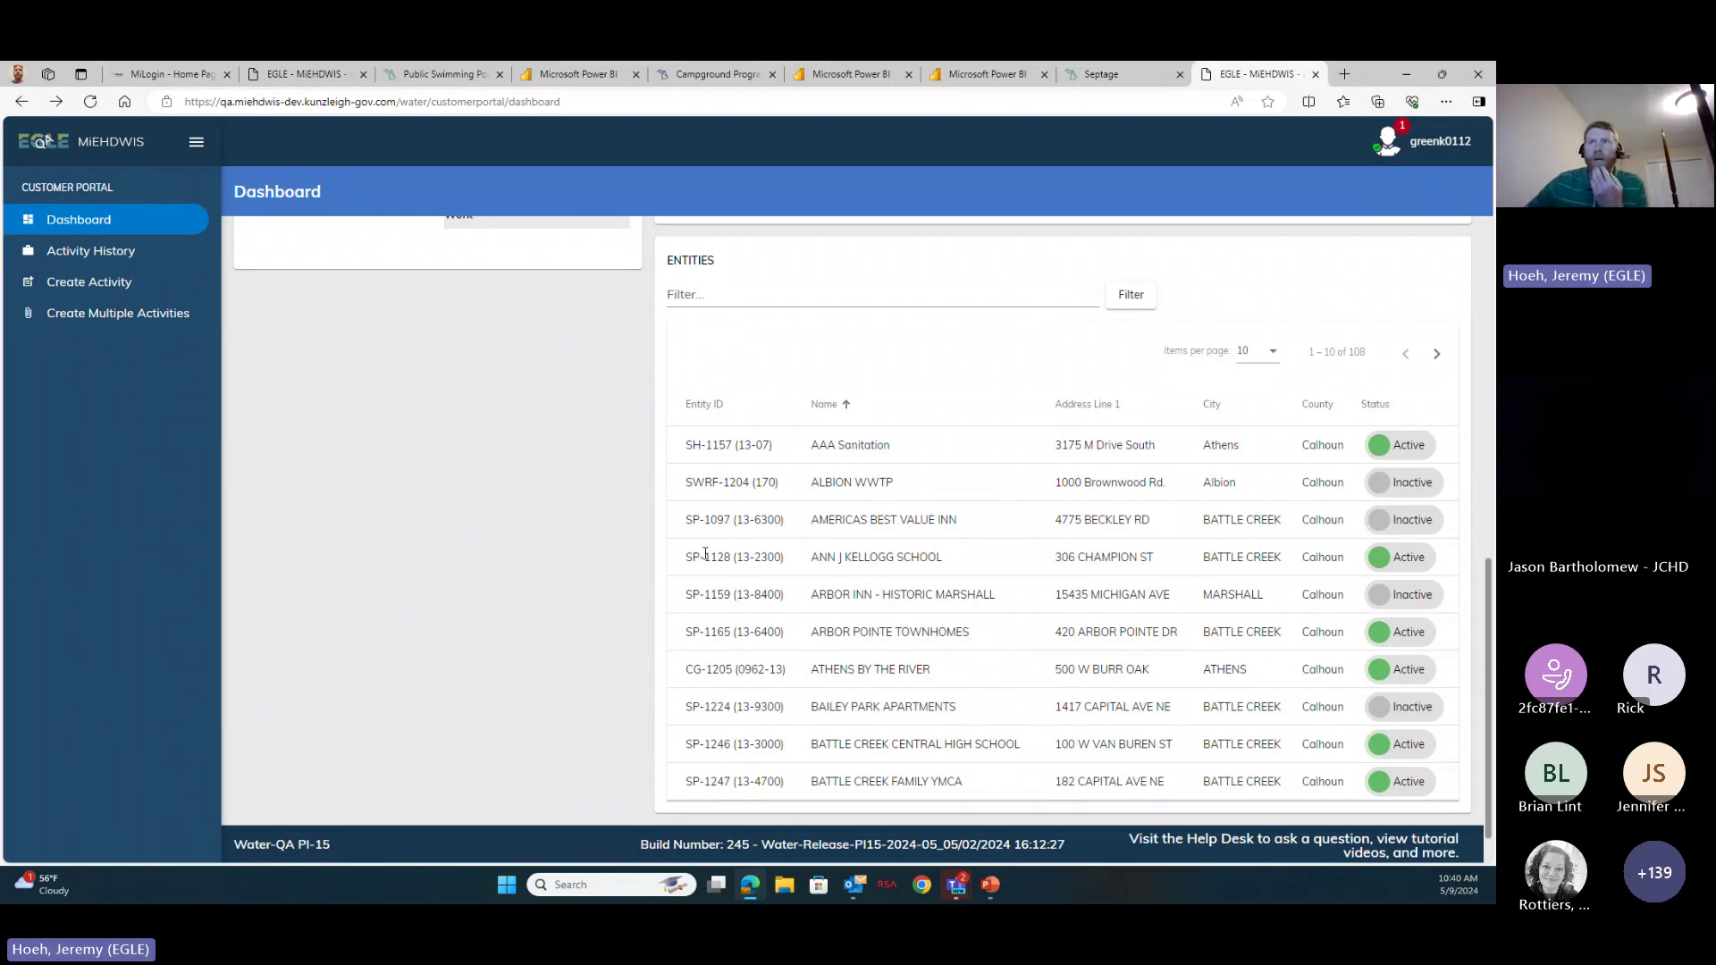
# Filter the Entities list by "cg" to list only the campground entities.
pyautogui.click(989, 299)
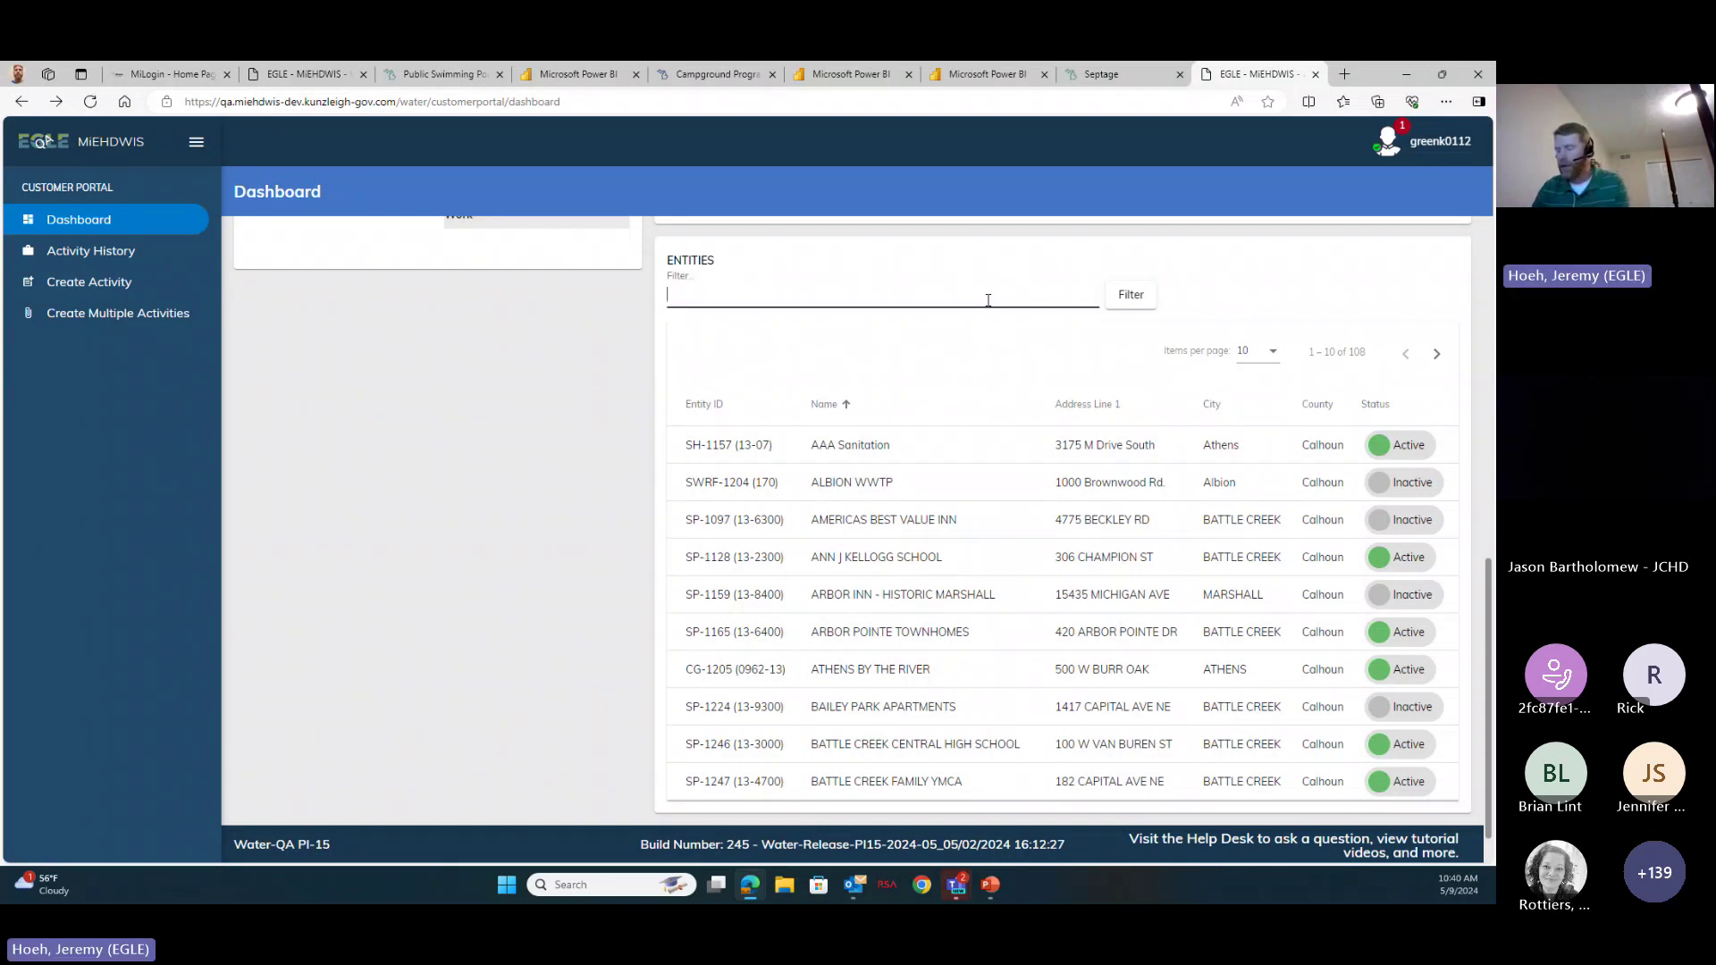
pyautogui.write('c')
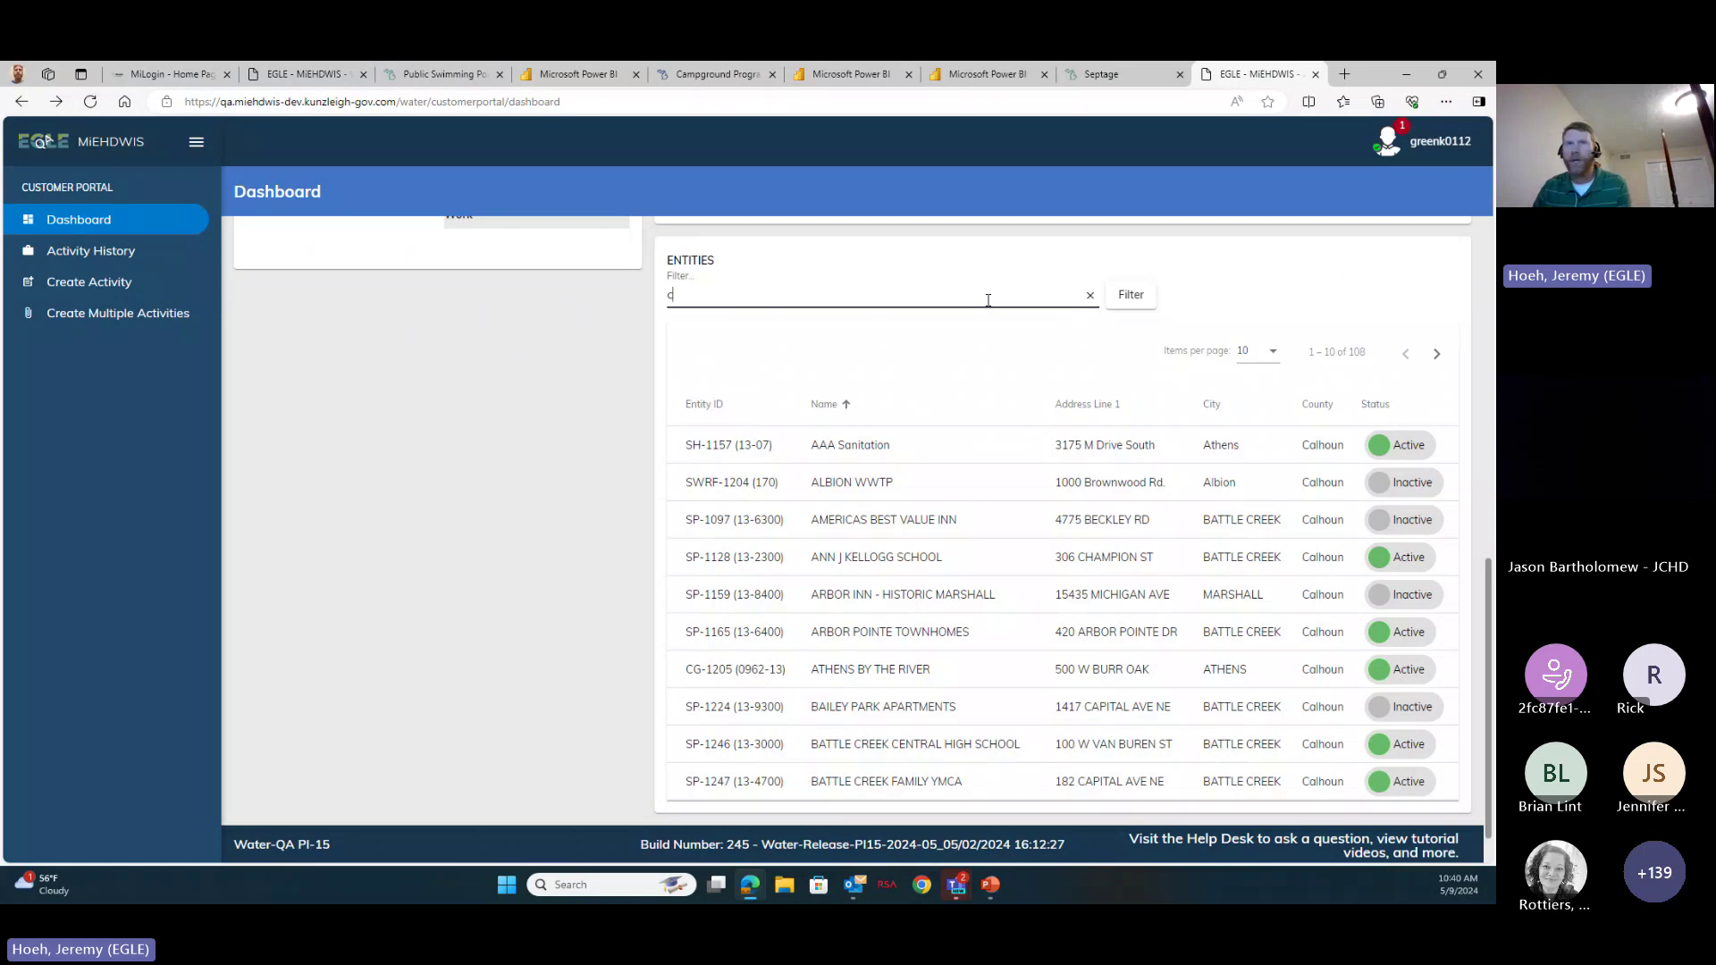
pyautogui.write('g')
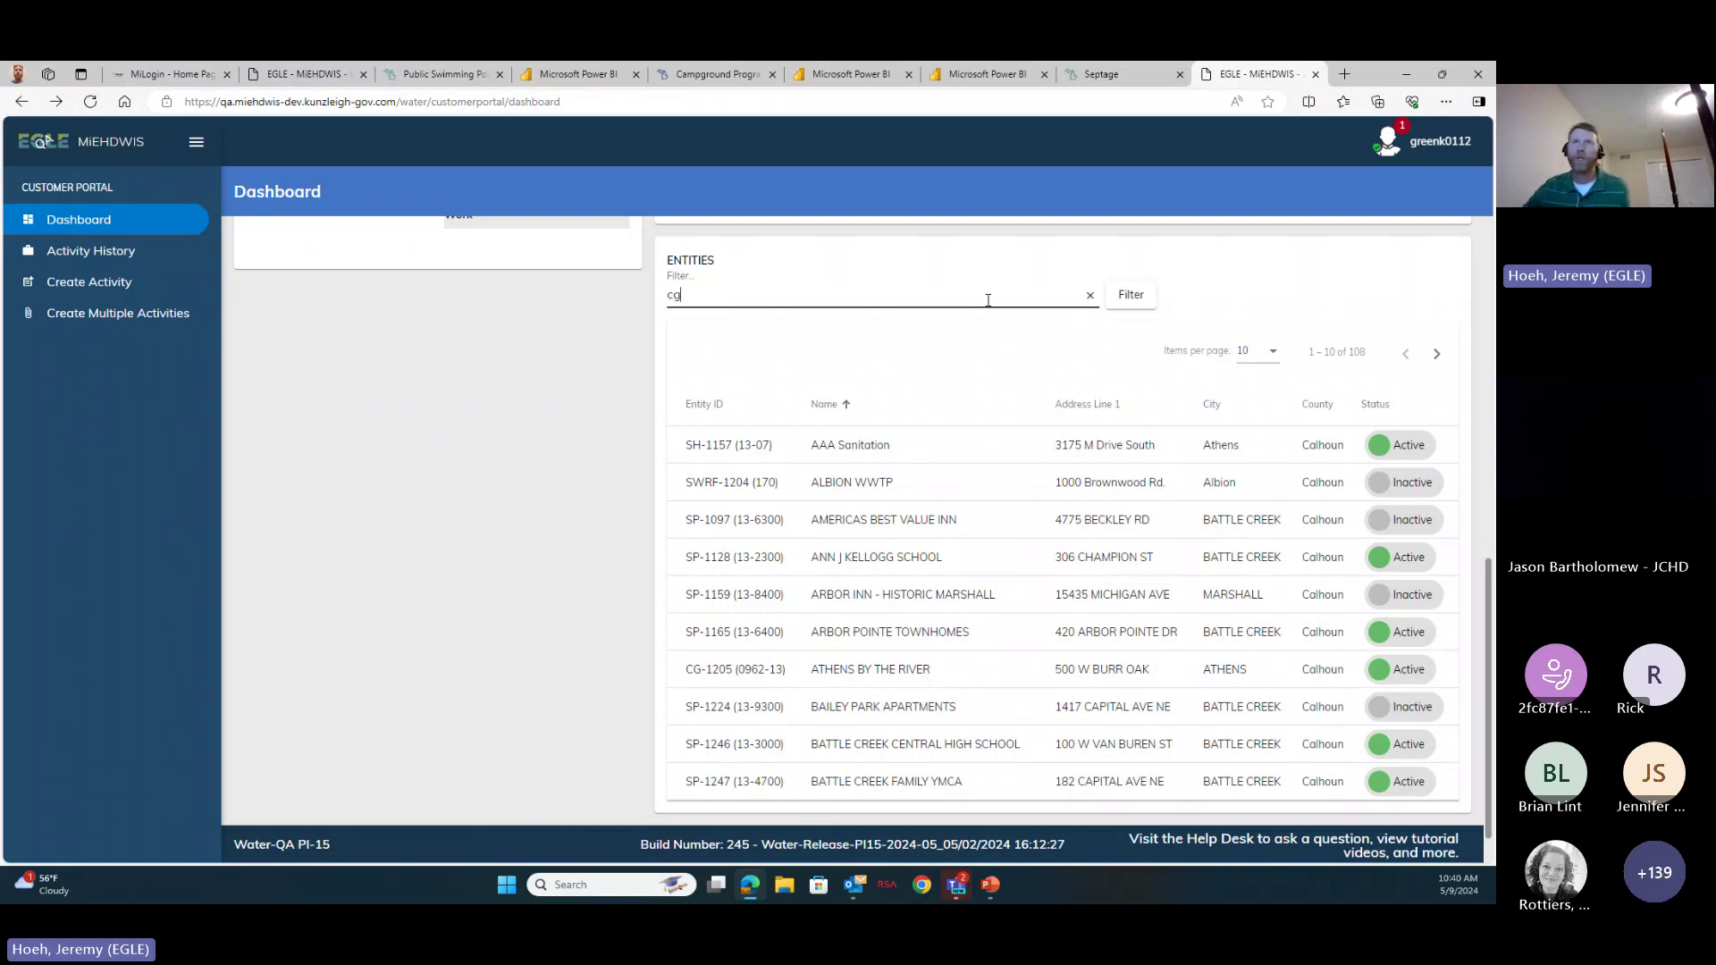
pyautogui.click(1130, 295)
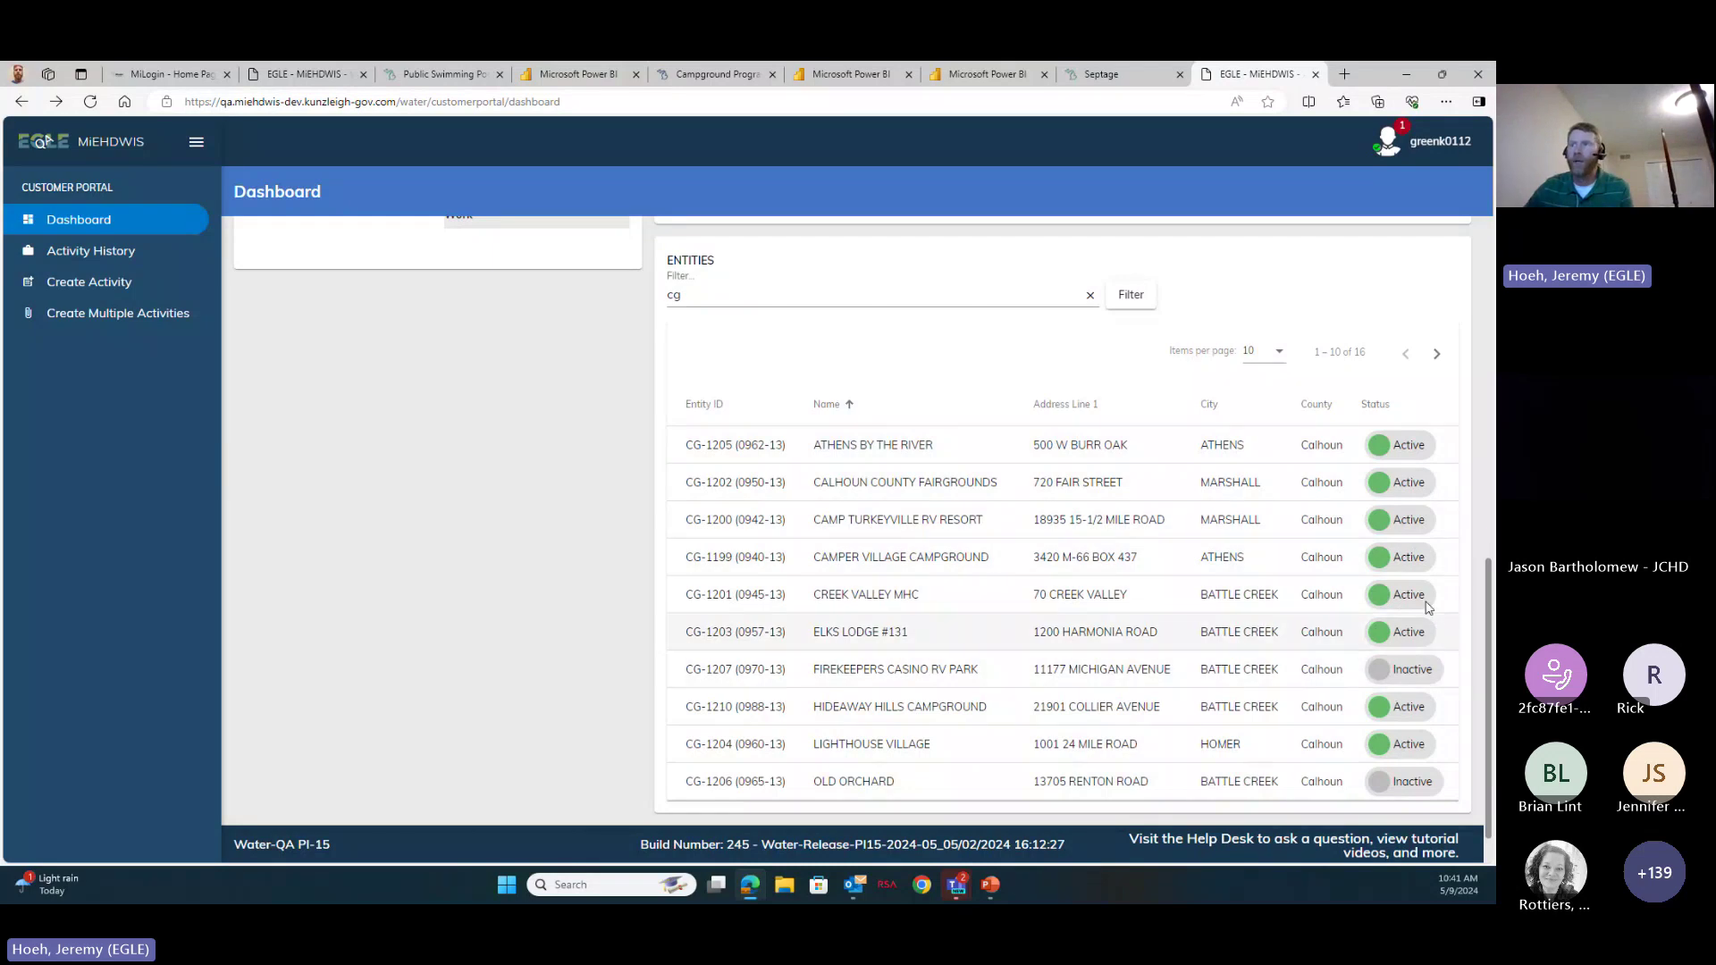
# Check the second page of the filtered Entities list and return to its first page.
pyautogui.click(1438, 359)
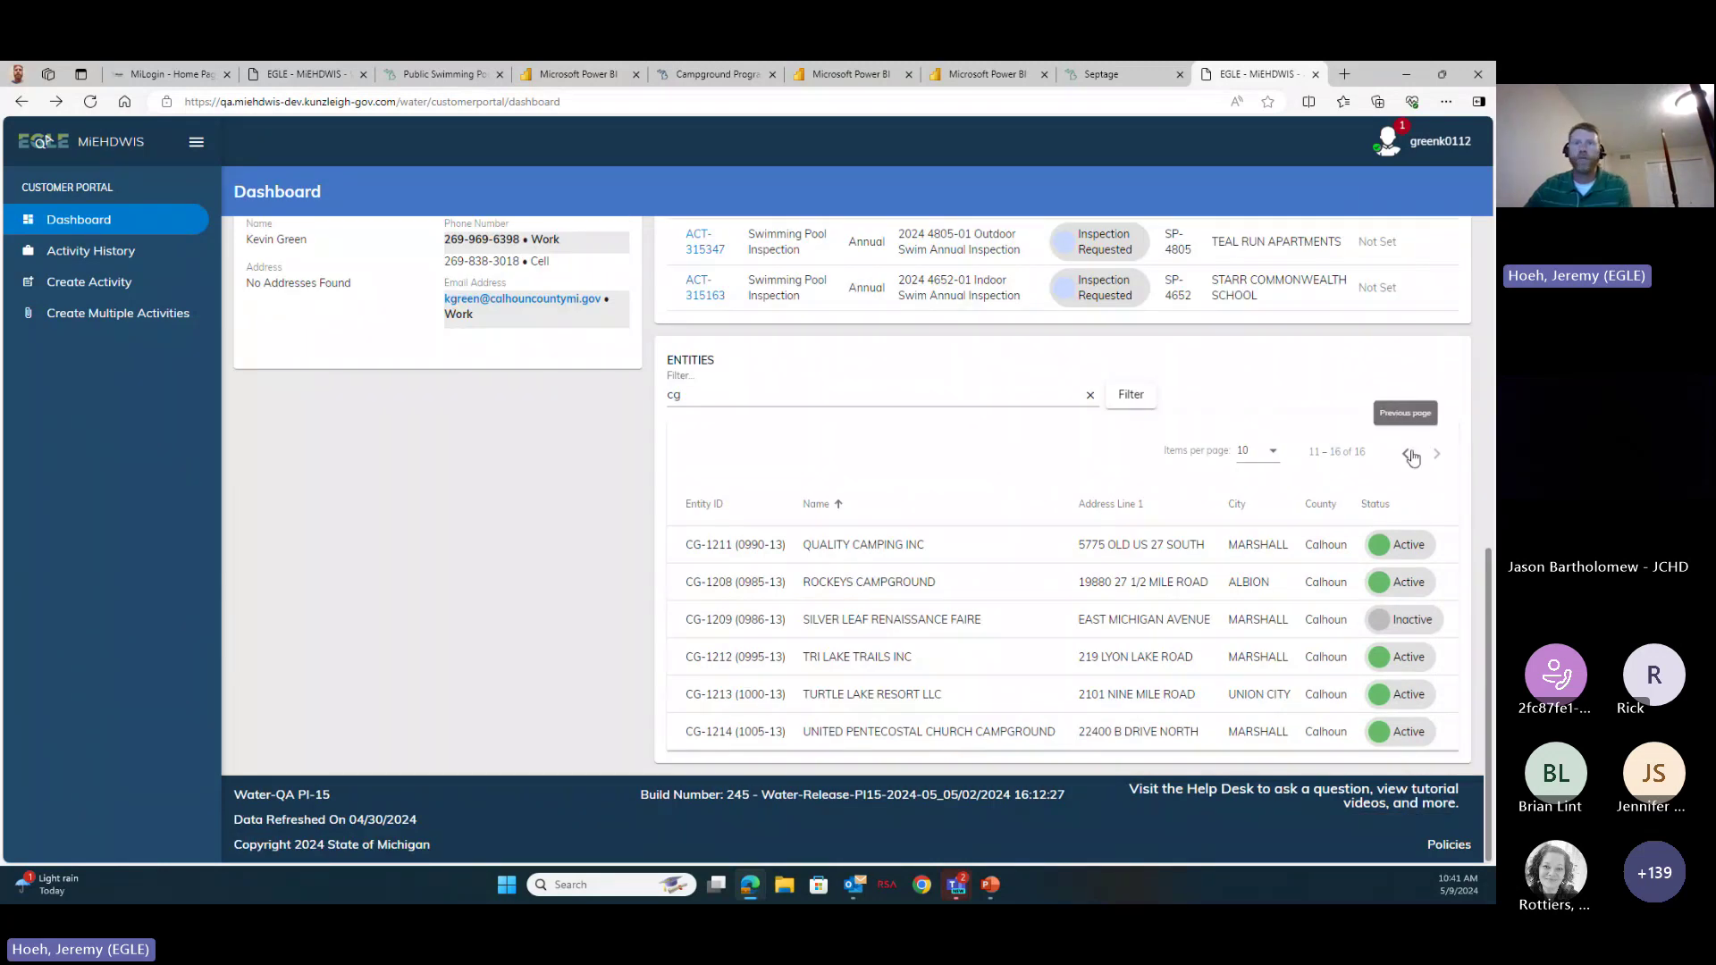
pyautogui.click(1406, 453)
pyautogui.scroll(-2, 949, 566)
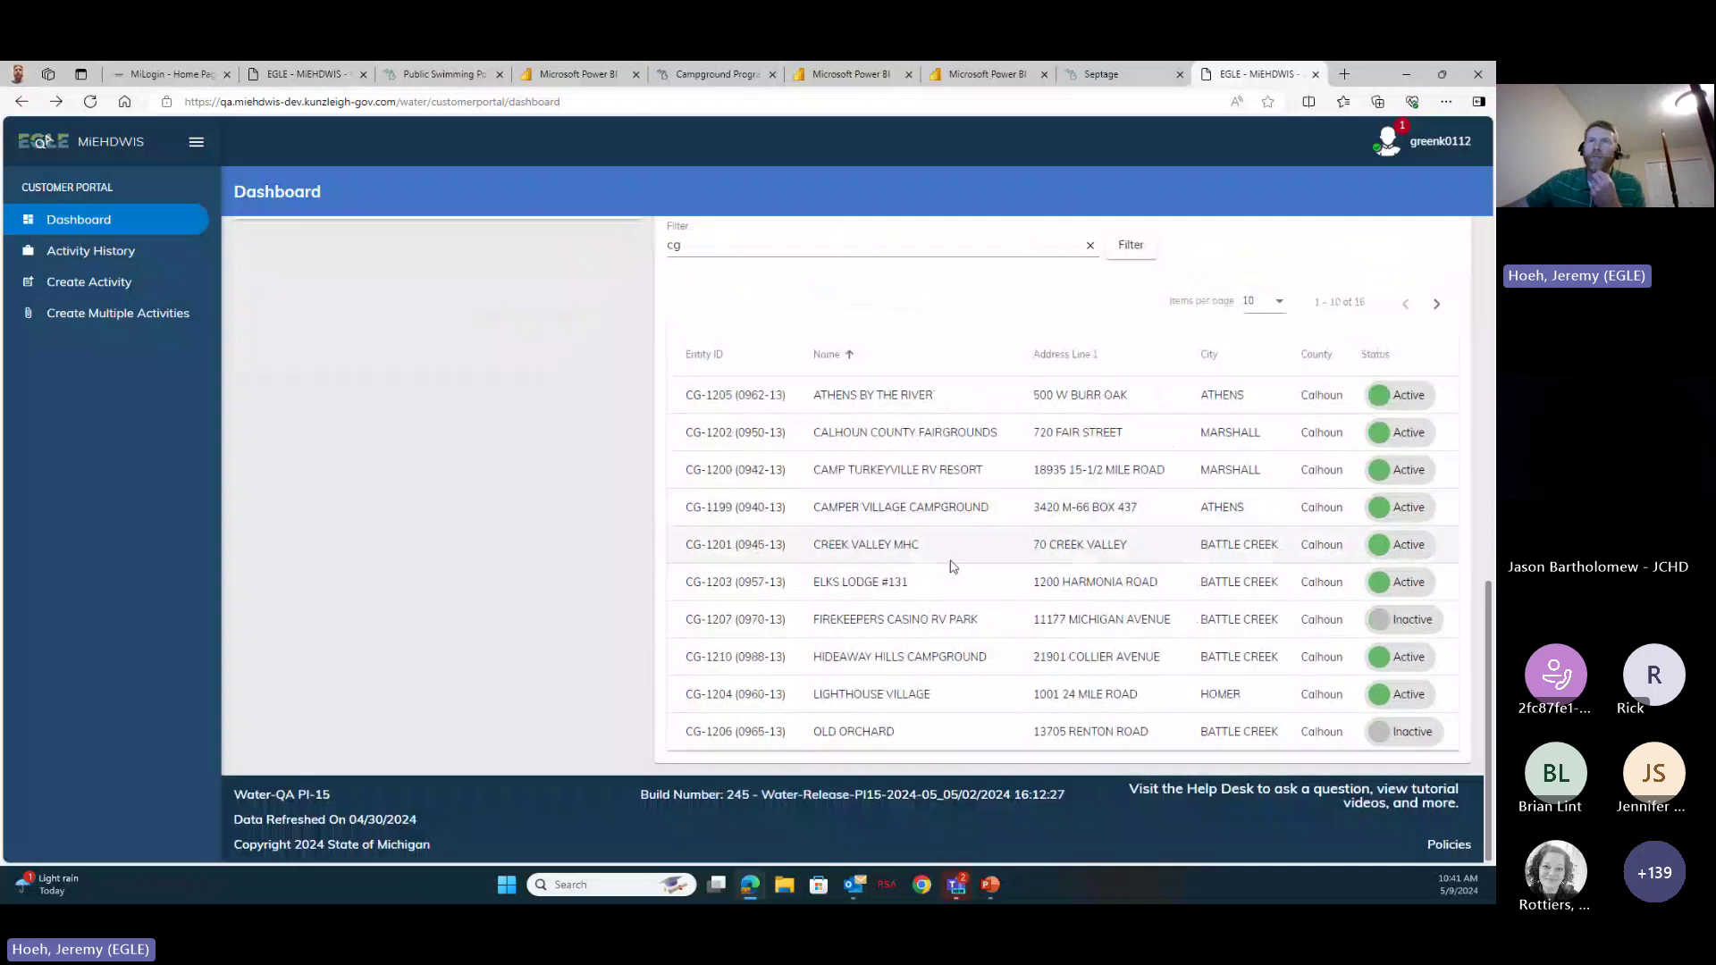
# Look back over the Dashboard from the Entities list up to the Open Inspection Activities and Welcome sections.
pyautogui.scroll(1, 949, 565)
pyautogui.scroll(1, 949, 566)
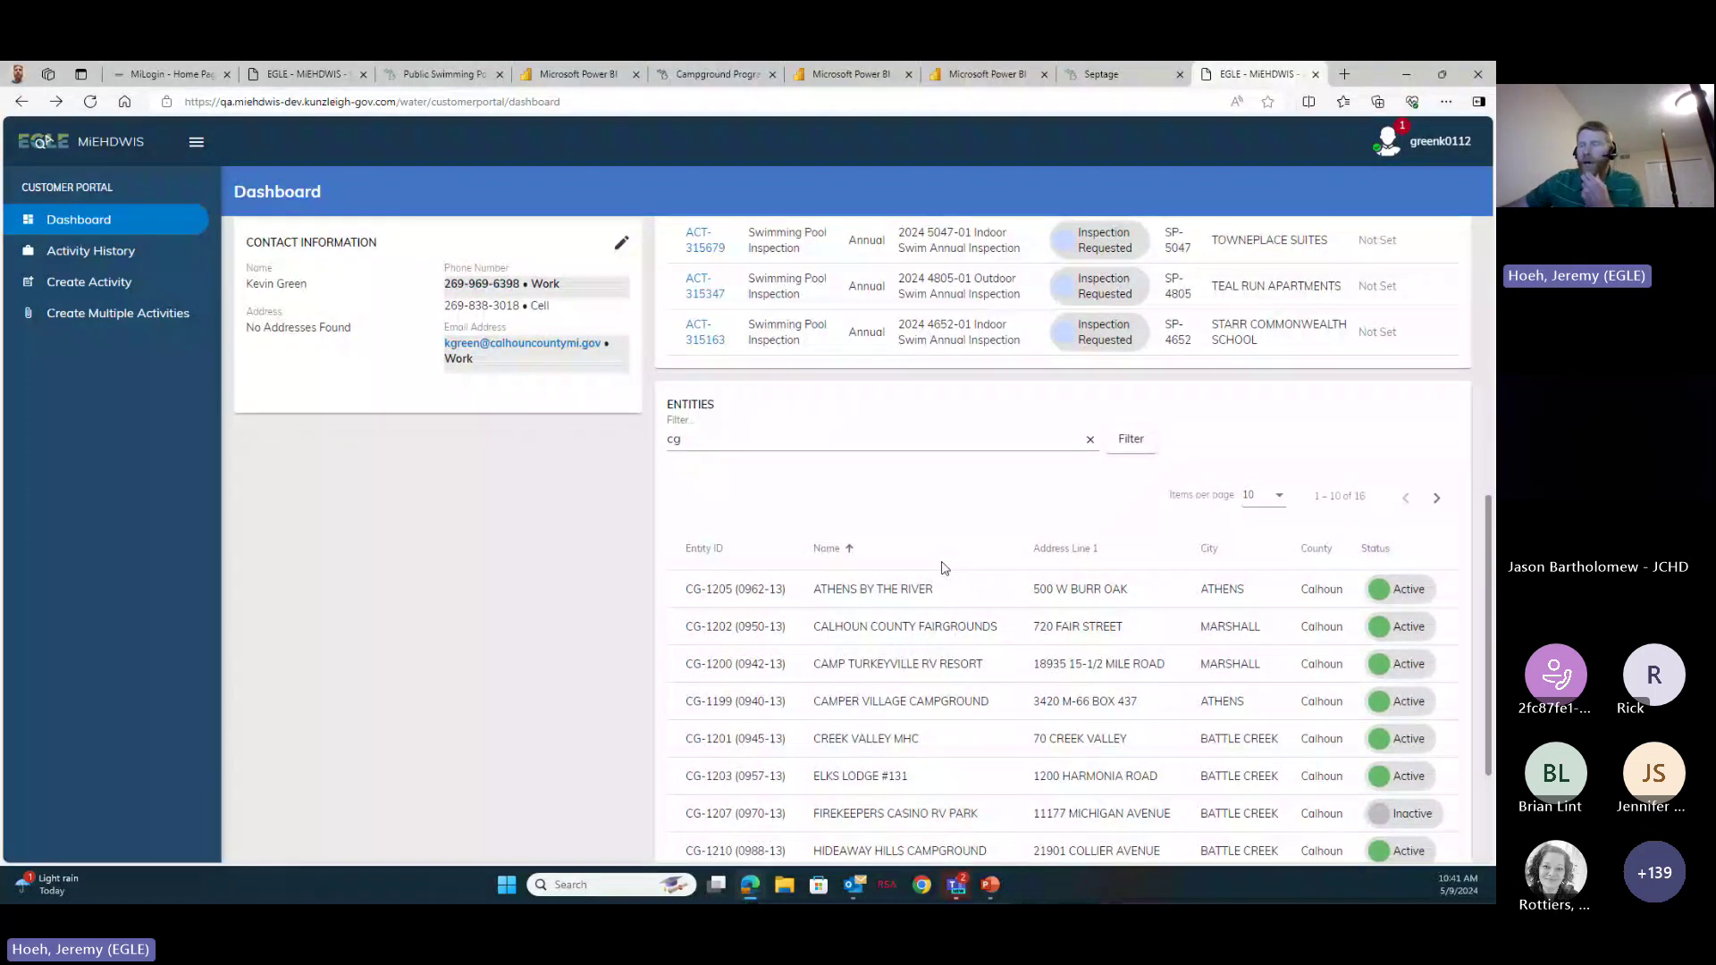
pyautogui.scroll(2, 945, 568)
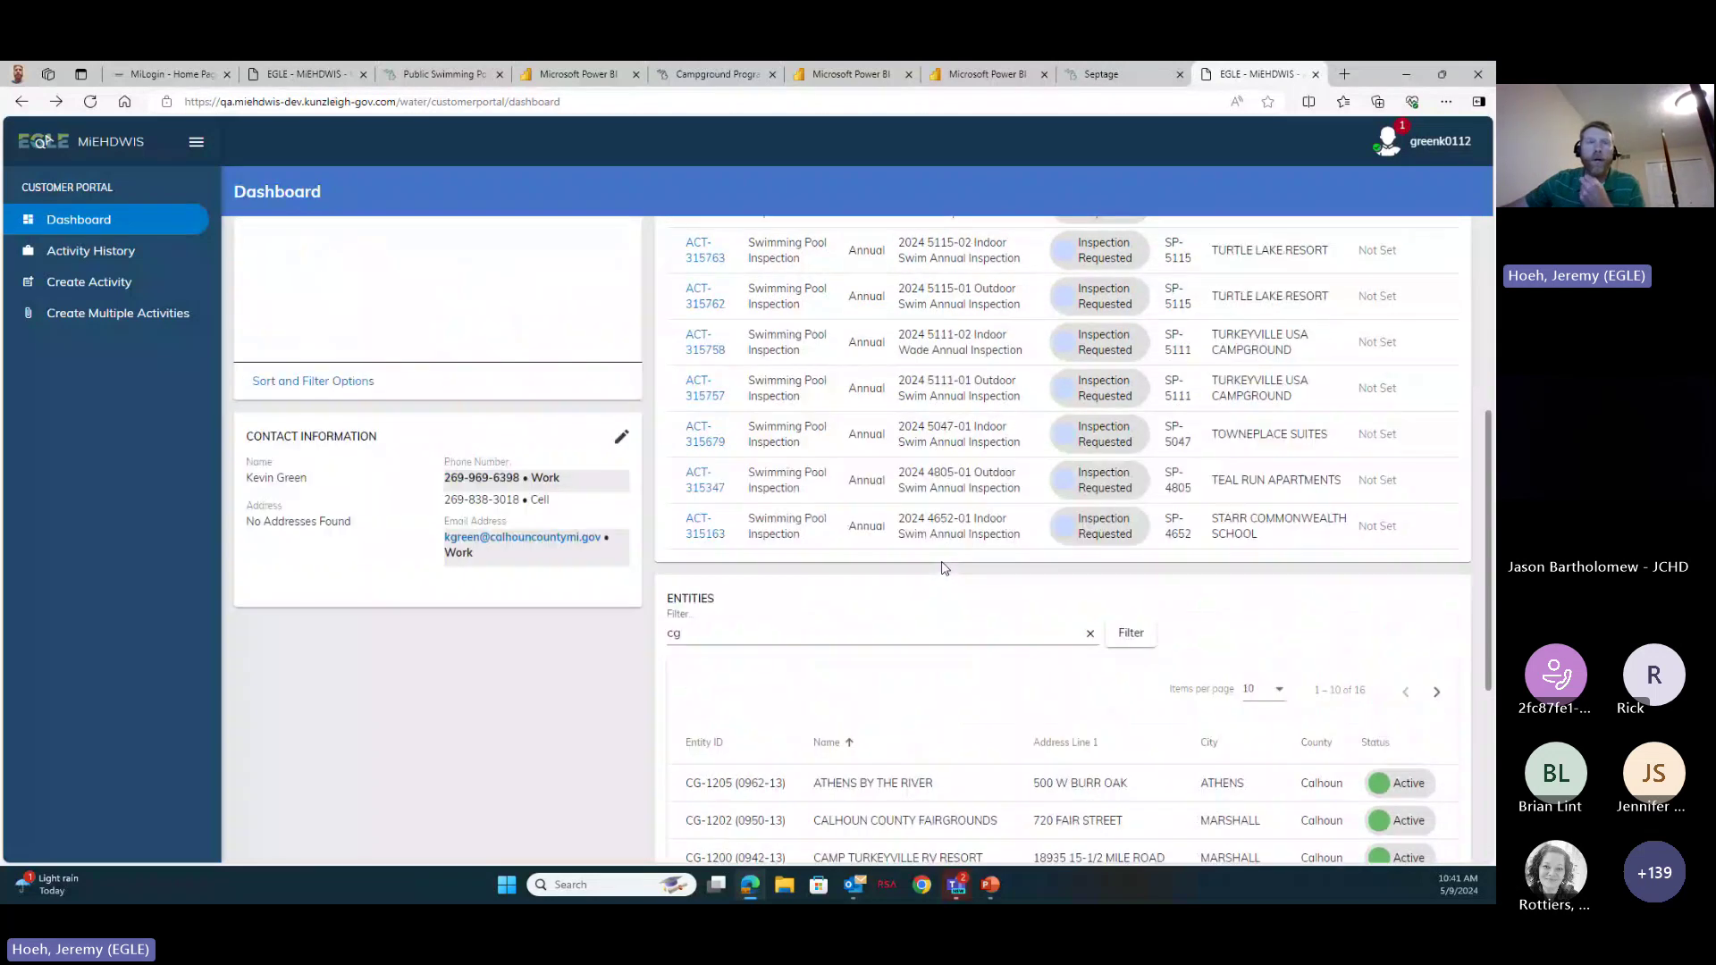
pyautogui.scroll(1, 945, 568)
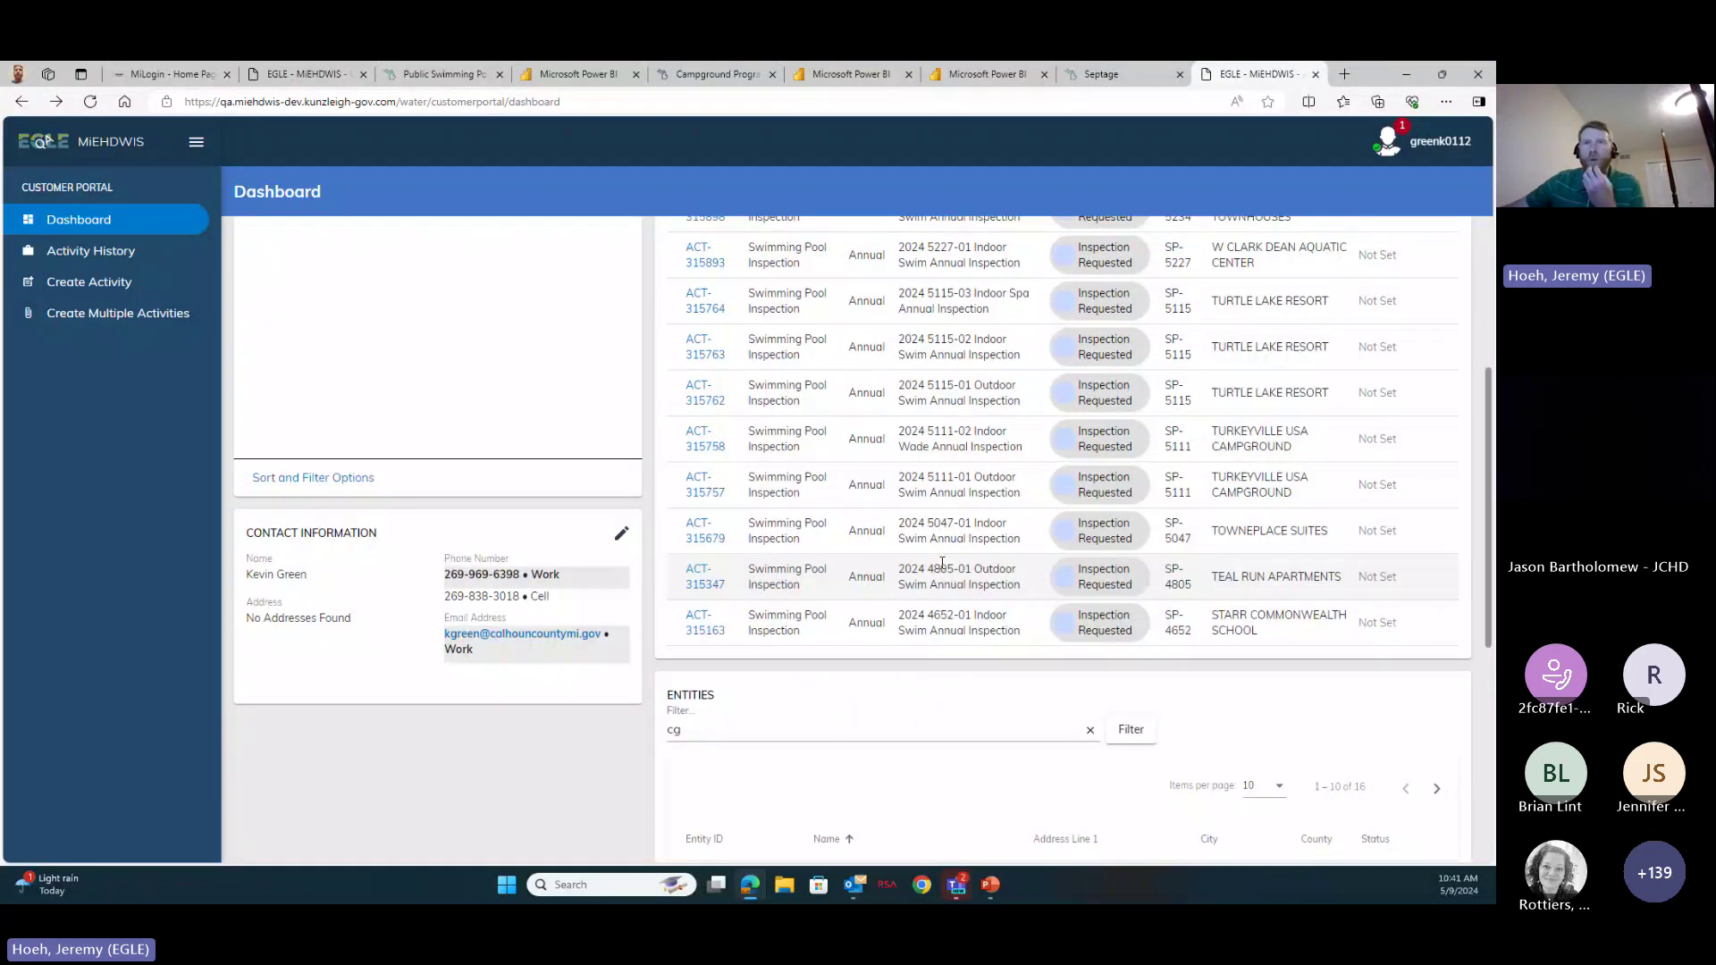
pyautogui.scroll(4, 942, 563)
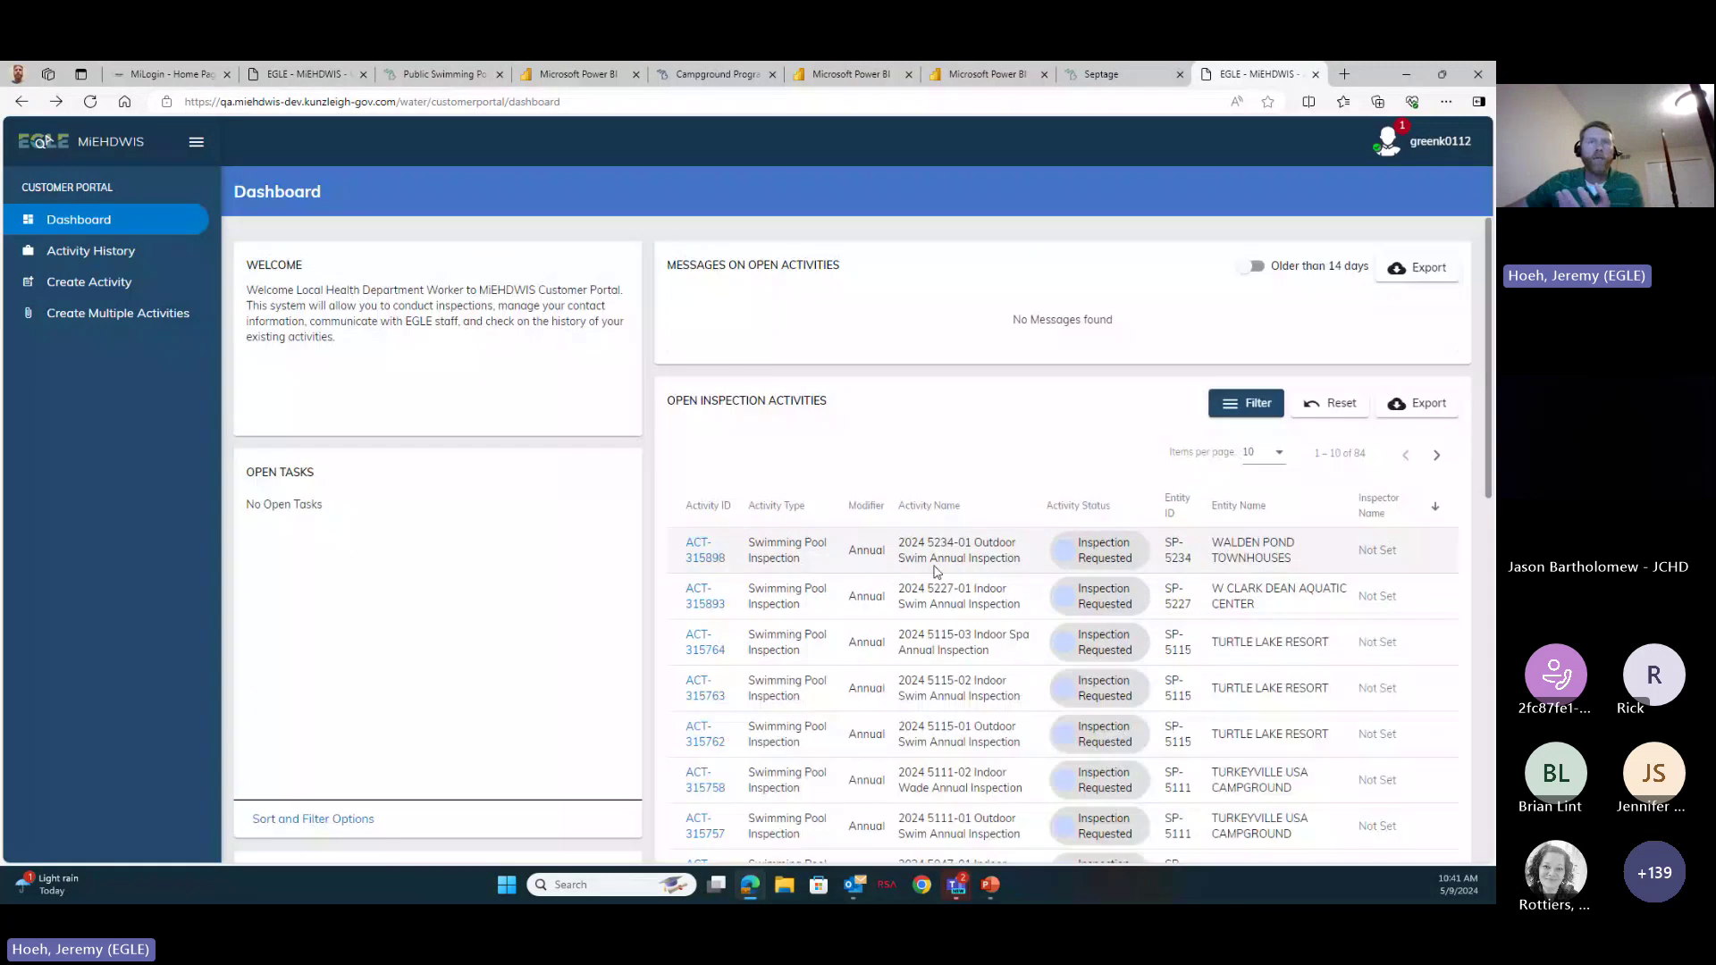